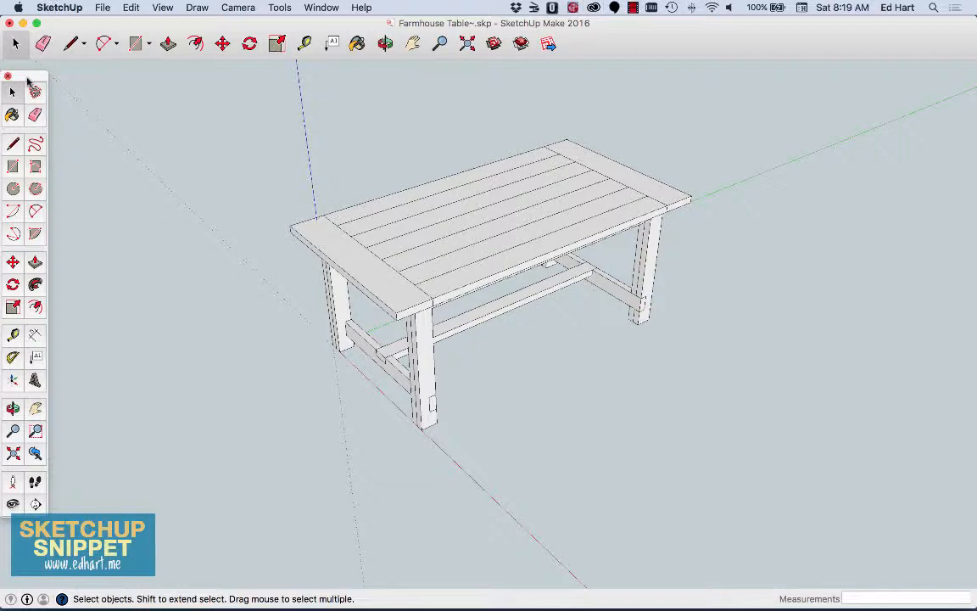
# Move the large tool palette slightly lower and check which tool palettes are enabled
pyautogui.moveTo(28, 78)
pyautogui.mouseDown()
pyautogui.moveTo(84, 76)
pyautogui.moveTo(38, 87)
pyautogui.mouseUp()
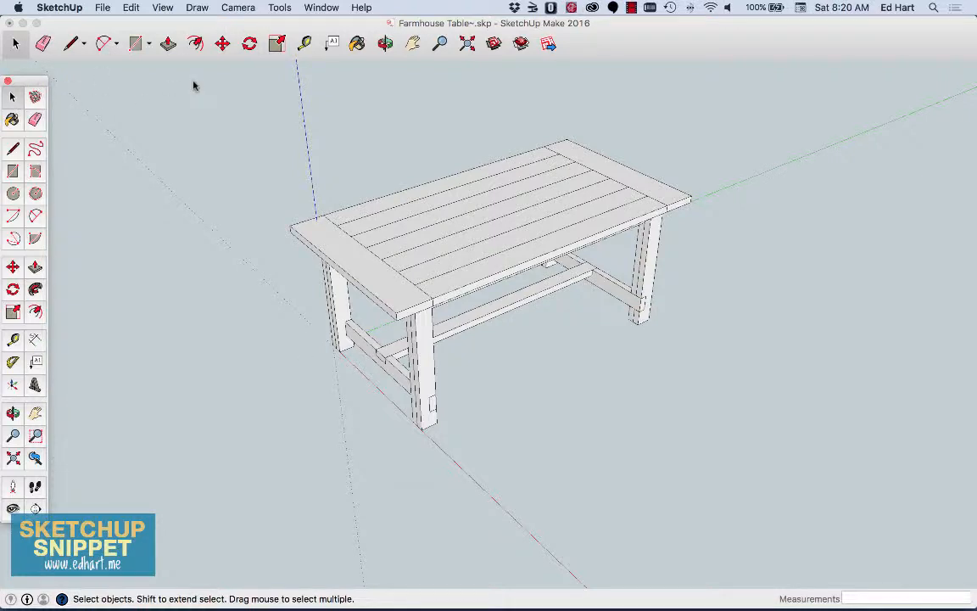
pyautogui.click(158, 8)
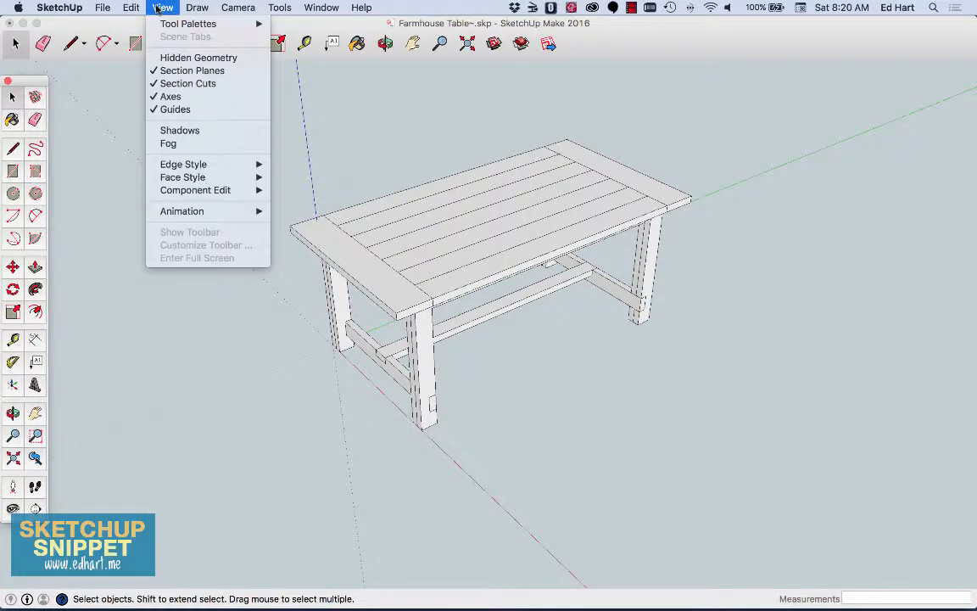
pyautogui.moveTo(167, 25)
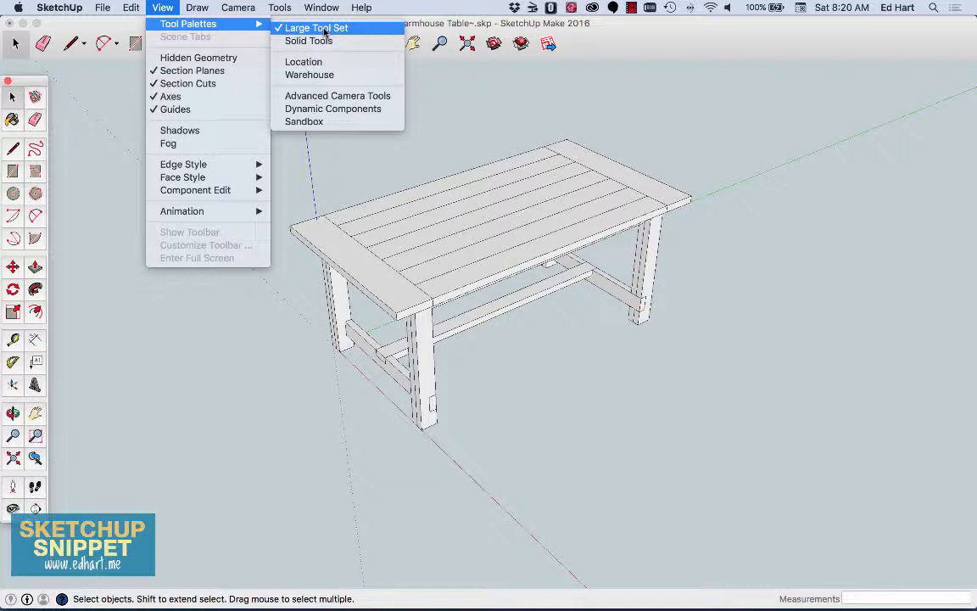
# Review the click style and miscellaneous options in the Drawing preferences, and close the preferences without changes
pyautogui.moveTo(59, 8)
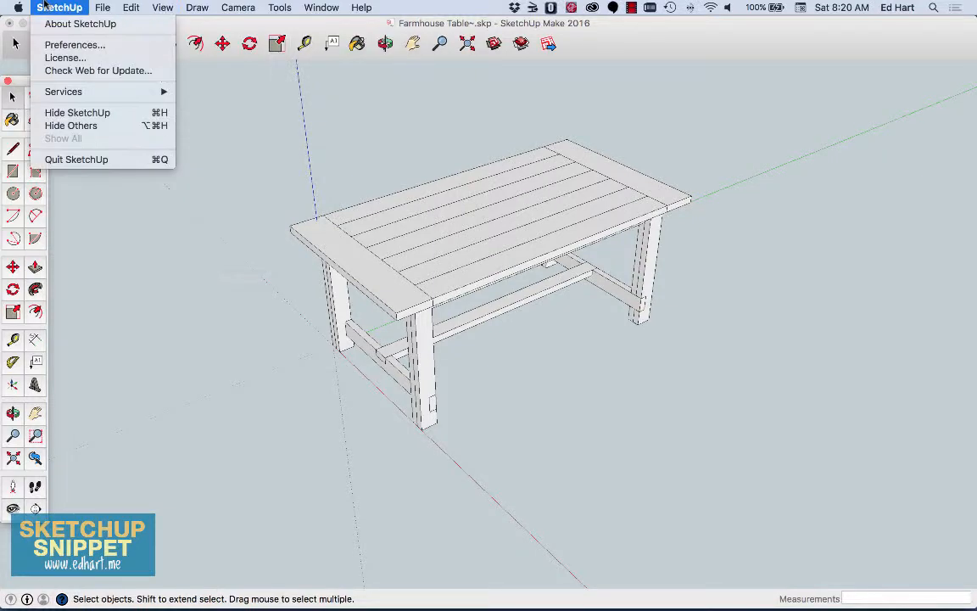
pyautogui.click(57, 47)
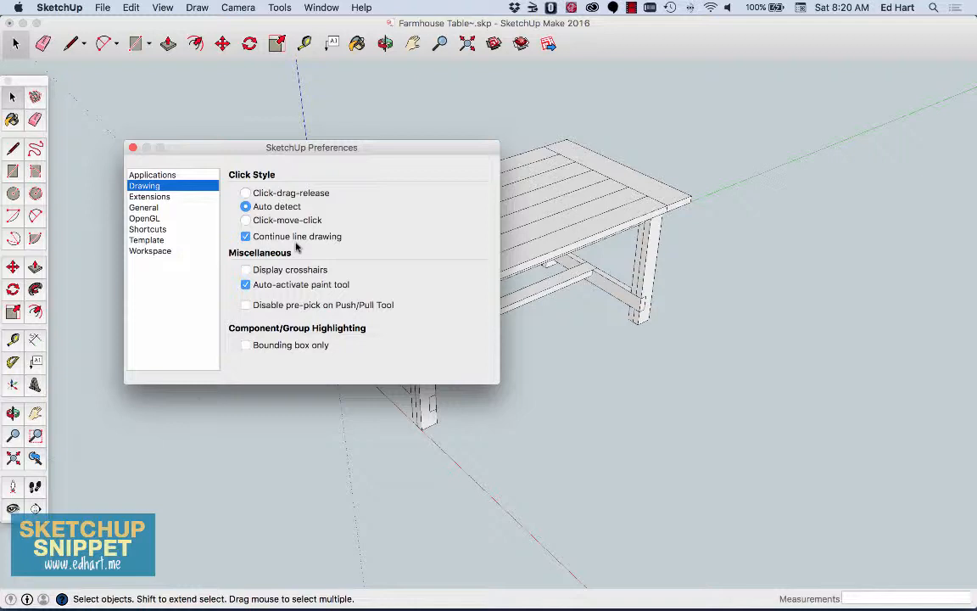
pyautogui.click(132, 148)
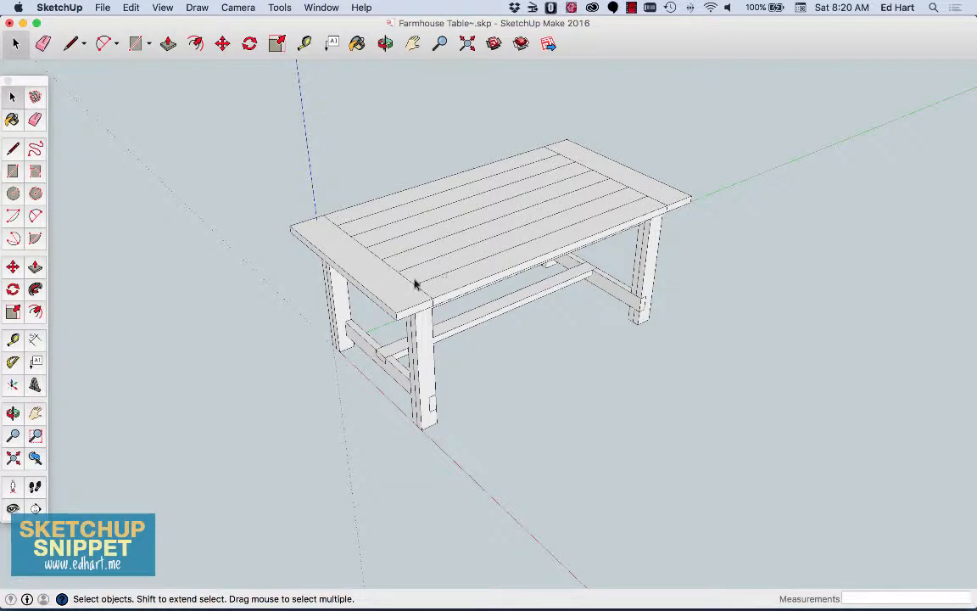
# Select the board at the tabletop's near end, activate the Move tool for it and return to selecting
pyautogui.click(313, 246)
pyautogui.click(222, 43)
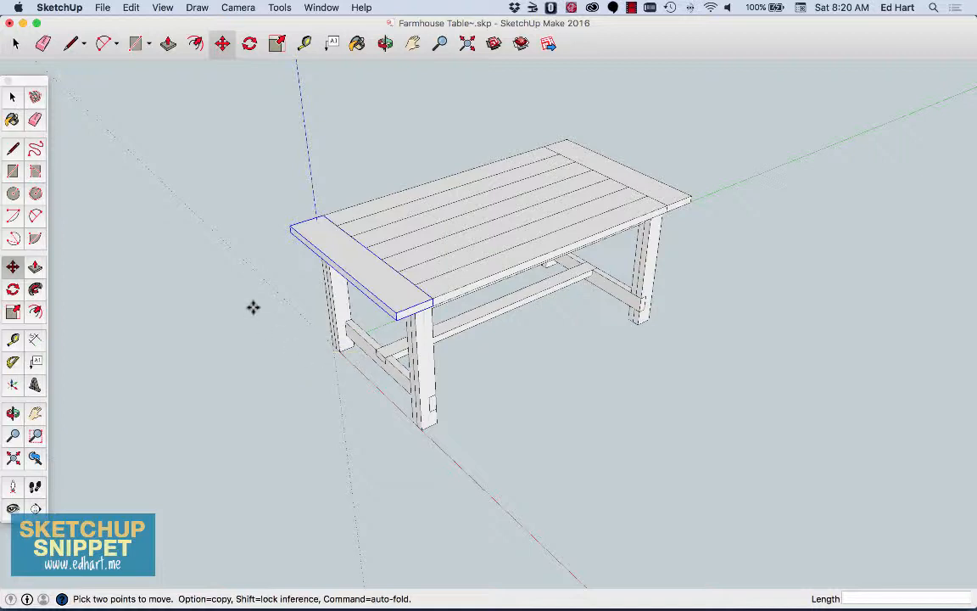
pyautogui.click(13, 44)
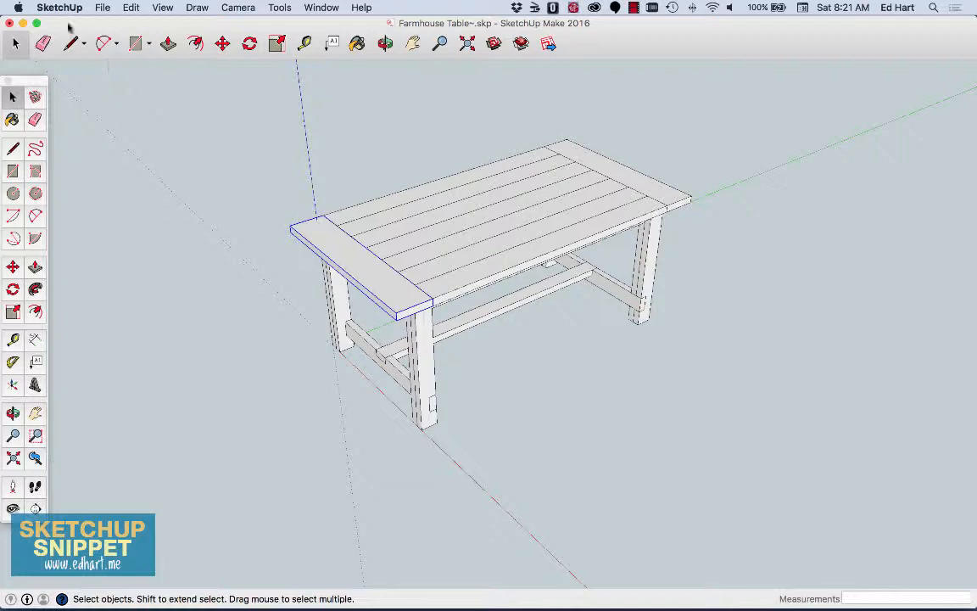
# Examine the variants offered for the line, arc and shape drawing tools, and return to the Select tool
pyautogui.click(137, 46)
pyautogui.click(105, 43)
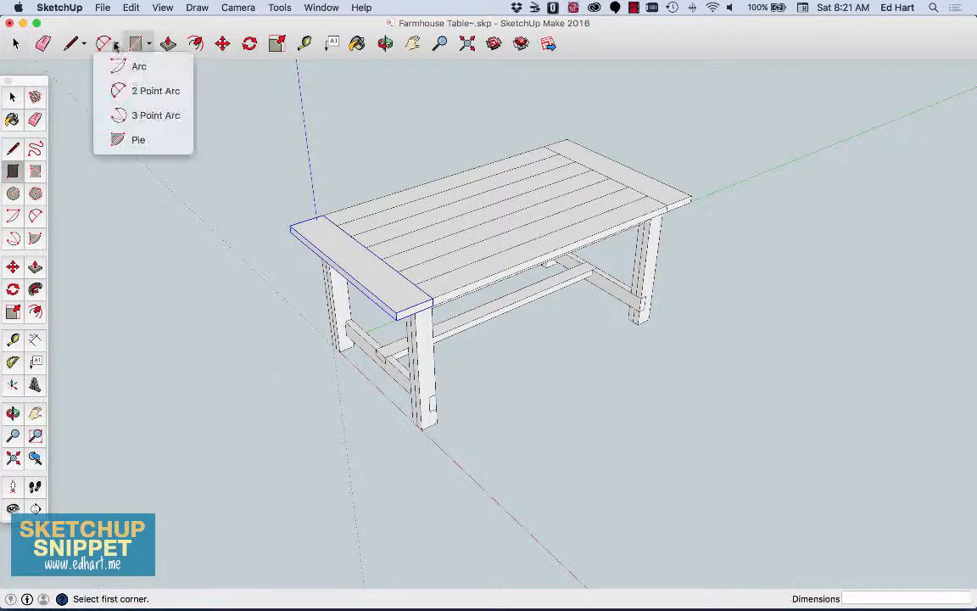
pyautogui.click(65, 45)
pyautogui.click(68, 45)
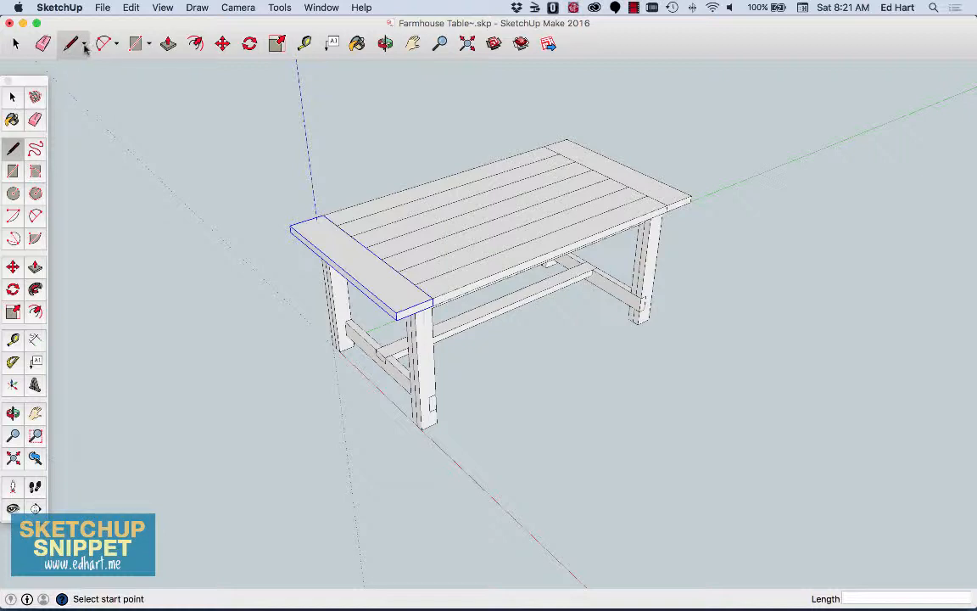
pyautogui.click(82, 43)
pyautogui.click(117, 46)
pyautogui.click(118, 47)
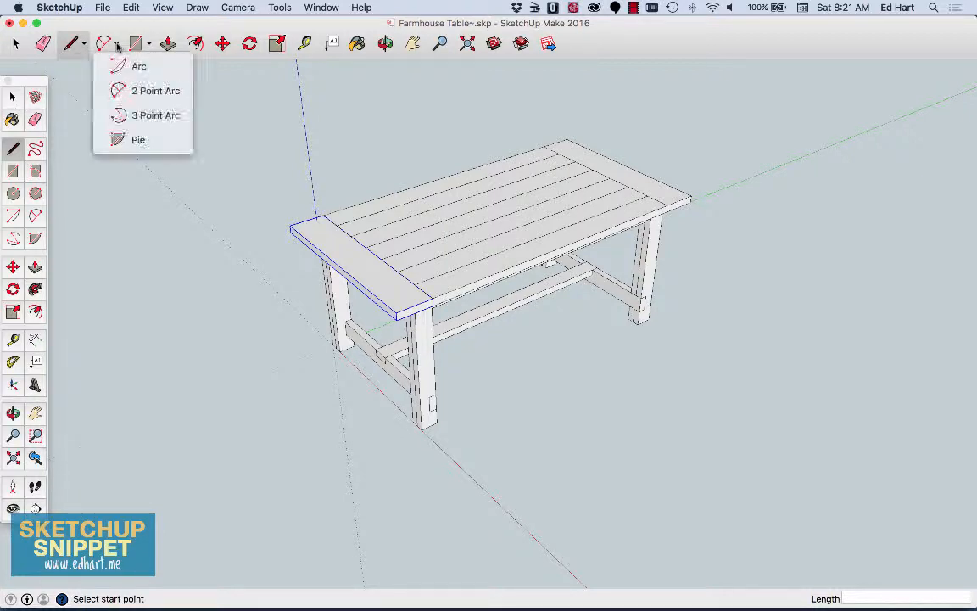
pyautogui.click(152, 47)
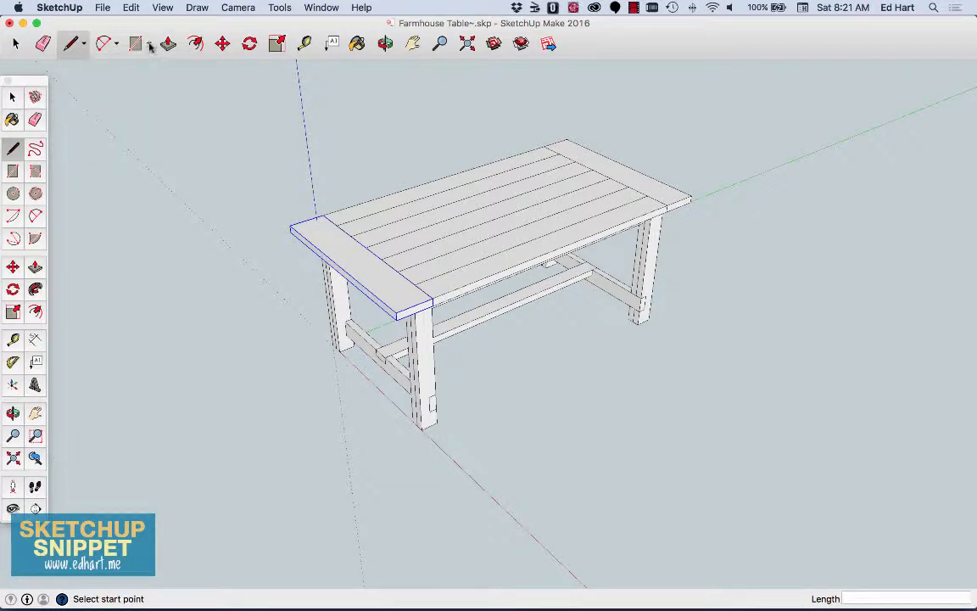
pyautogui.click(150, 46)
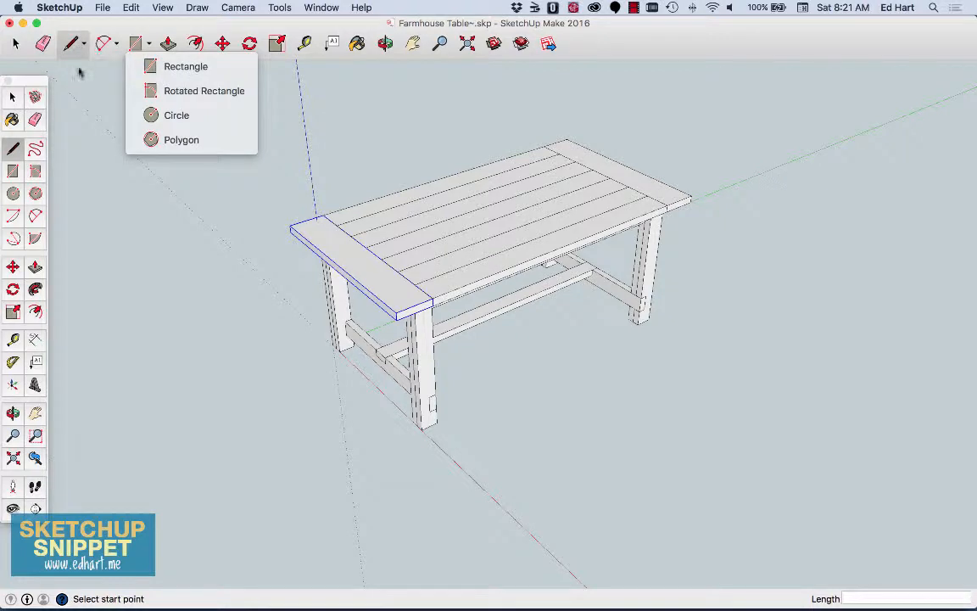
pyautogui.press('r')
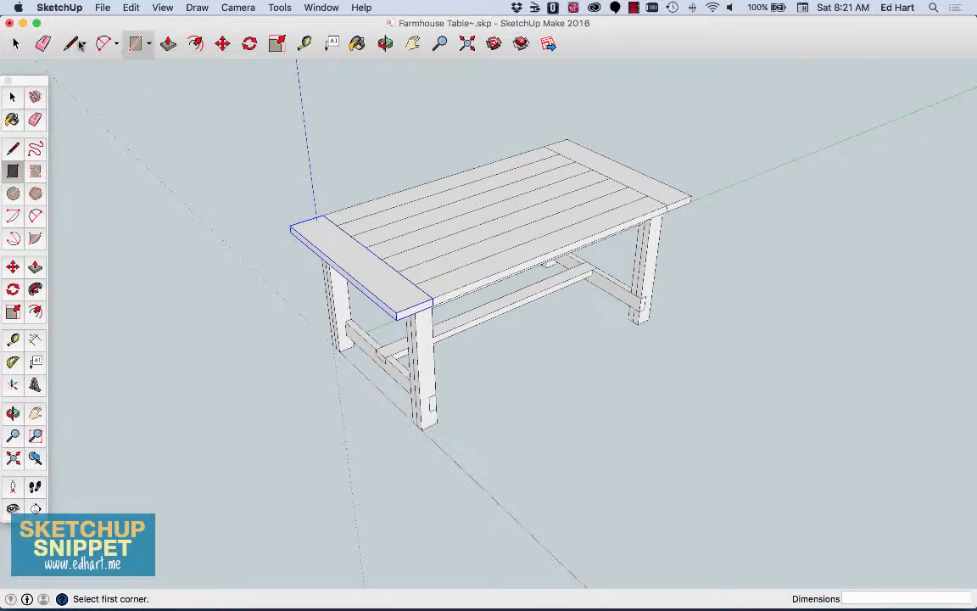
pyautogui.click(17, 44)
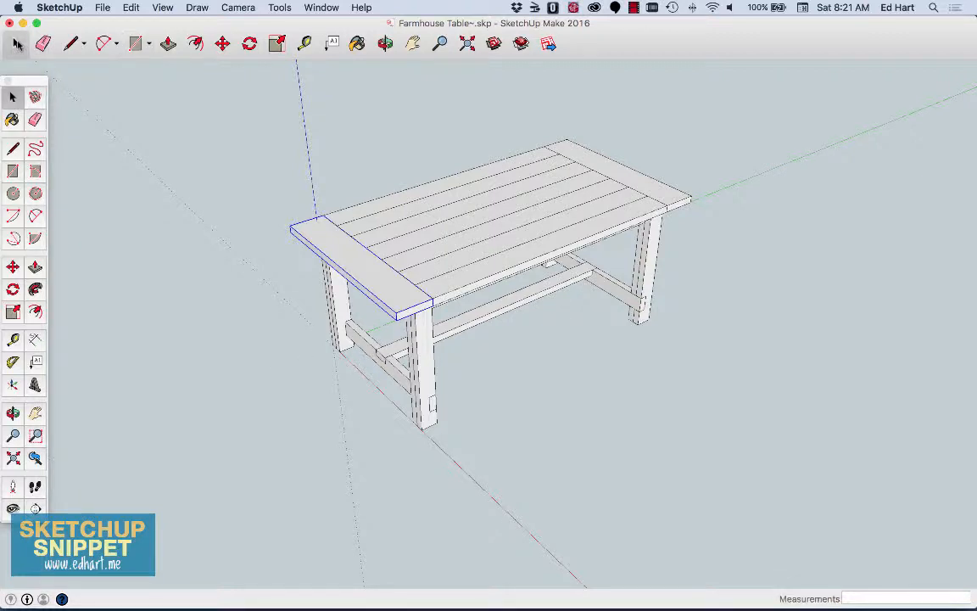
# Select the entire table with a selection window around it and clear the selection
pyautogui.click(205, 154)
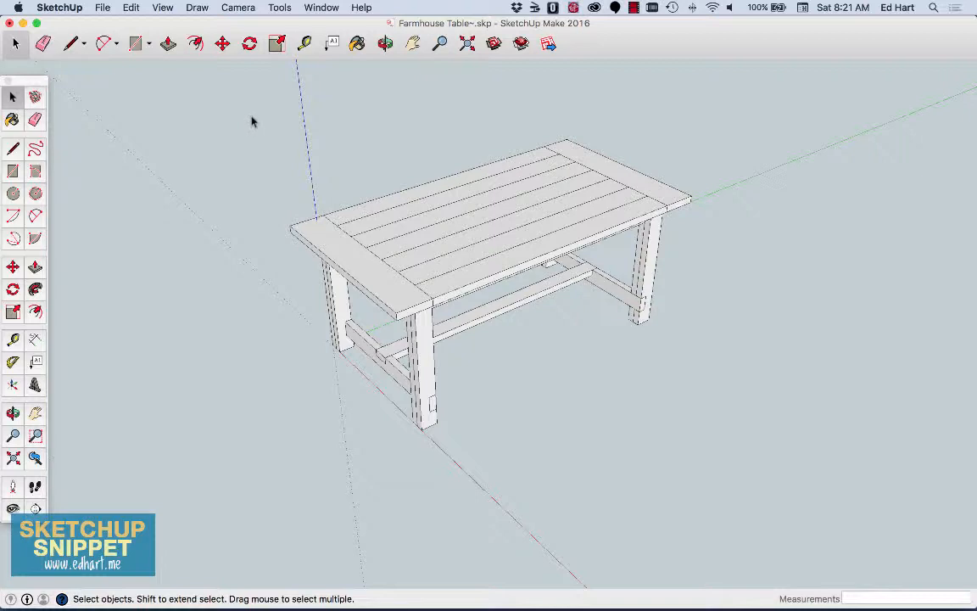
pyautogui.moveTo(251, 117)
pyautogui.mouseDown()
pyautogui.moveTo(414, 271)
pyautogui.moveTo(696, 501)
pyautogui.moveTo(728, 475)
pyautogui.mouseUp()
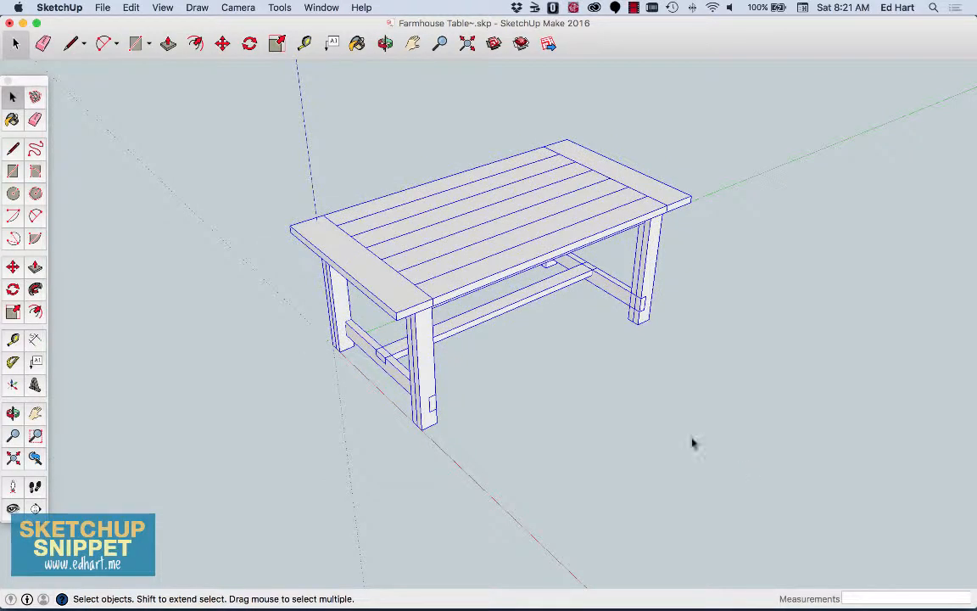
pyautogui.click(257, 187)
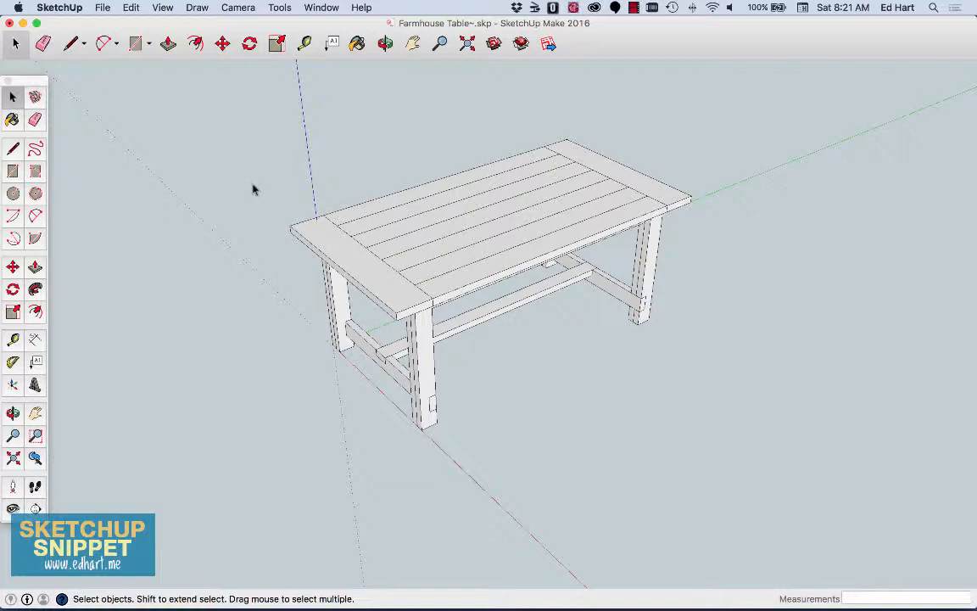
# Select only the near end board and the leg beneath its far corner with a selection window, and clear the selection
pyautogui.moveTo(253, 184); pyautogui.dragTo(450, 343)
pyautogui.click(262, 176)
pyautogui.moveTo(263, 176); pyautogui.dragTo(464, 414)
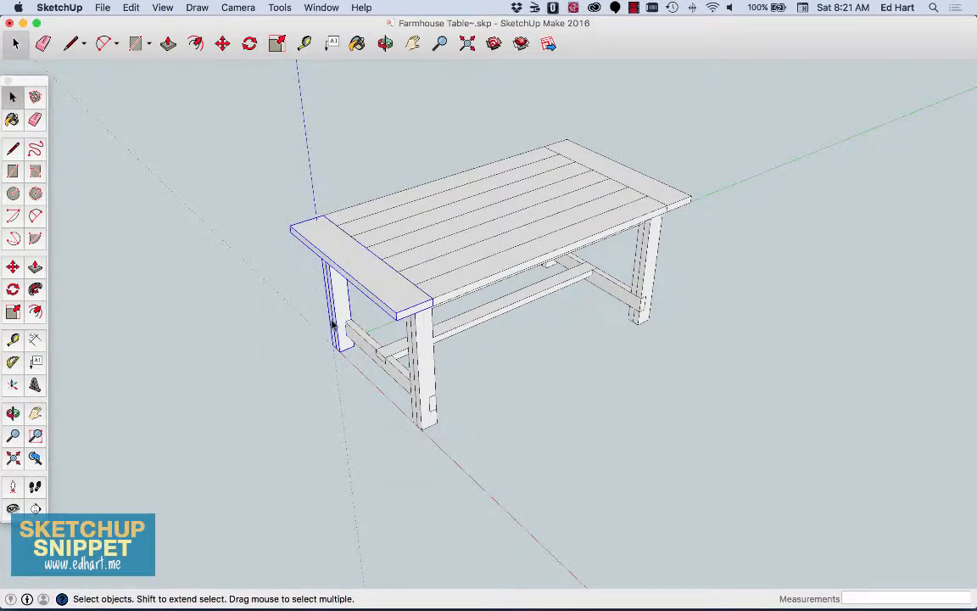
pyautogui.click(275, 222)
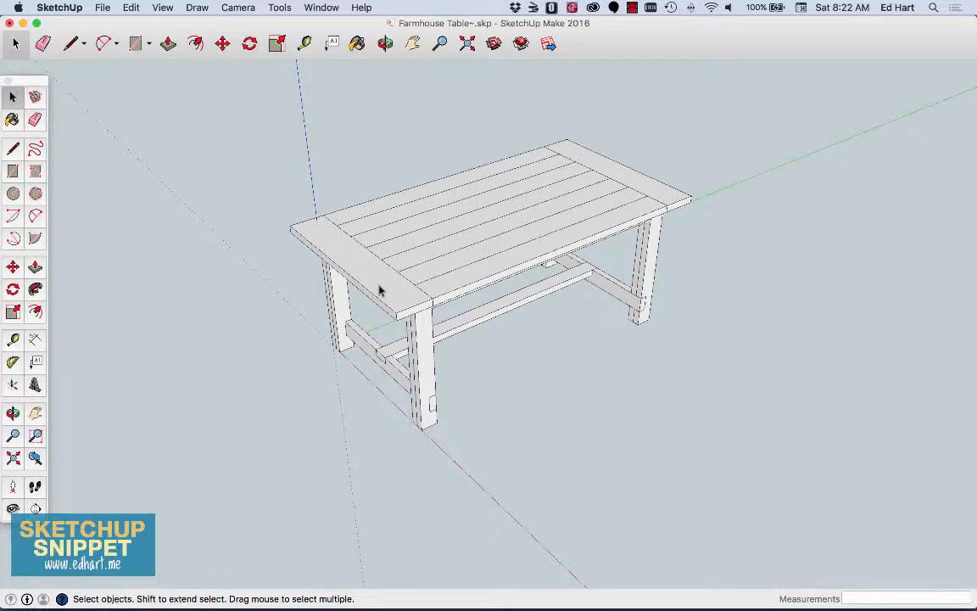
# Select the tabletop's near end board, try the Eraser tool and return to the Select tool
pyautogui.click(344, 259)
pyautogui.click(34, 120)
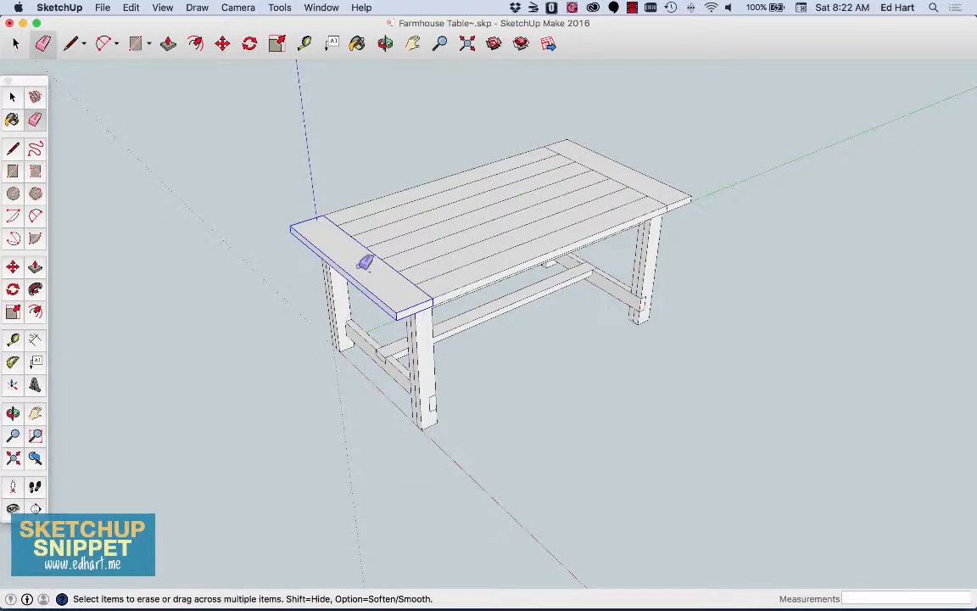
pyautogui.click(12, 98)
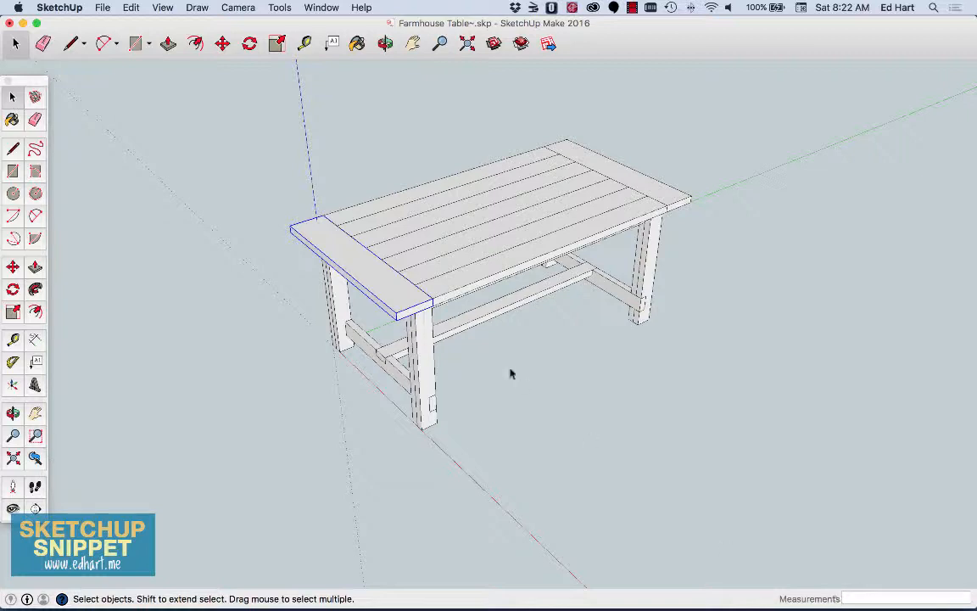
# Draw a 55" line parallel to the green axis, starting on the red axis in front of the table
pyautogui.click(72, 47)
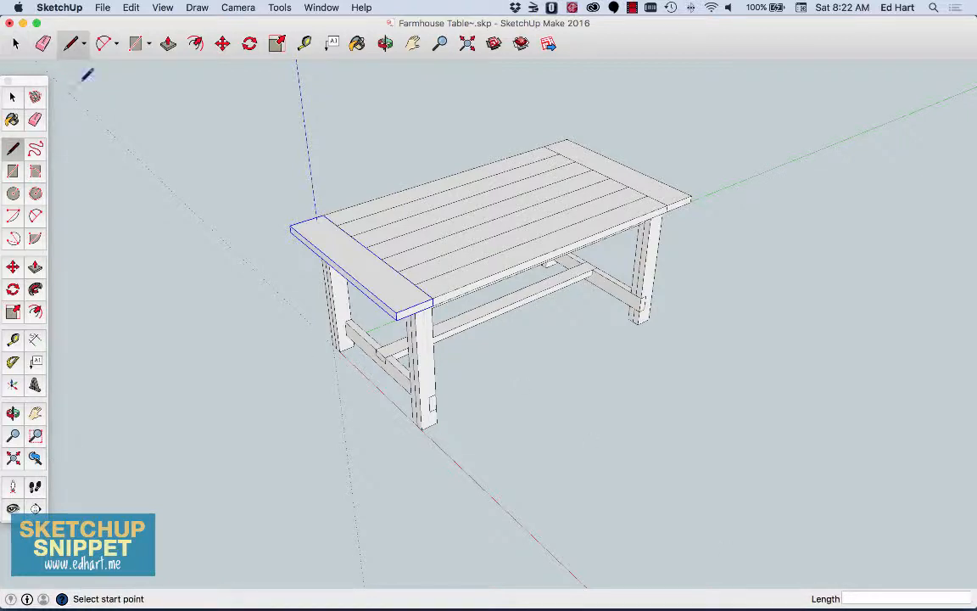
pyautogui.click(470, 476)
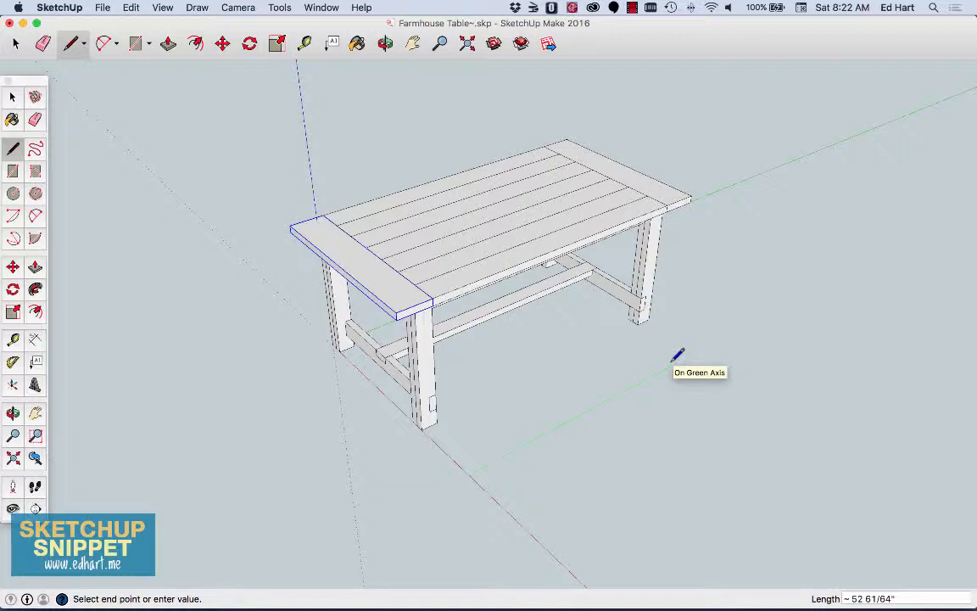
pyautogui.write('55')
pyautogui.press('Return')
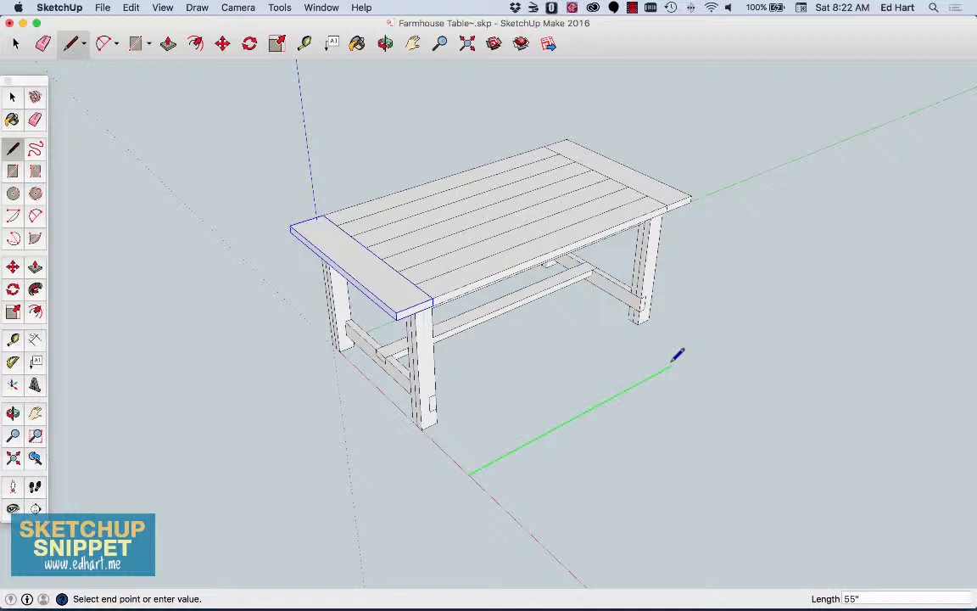
pyautogui.press('Escape')
# Add a 6 1/4" line along the red axis direction from the far end of the 55" line, and end the line chain
pyautogui.write('6 1/4')
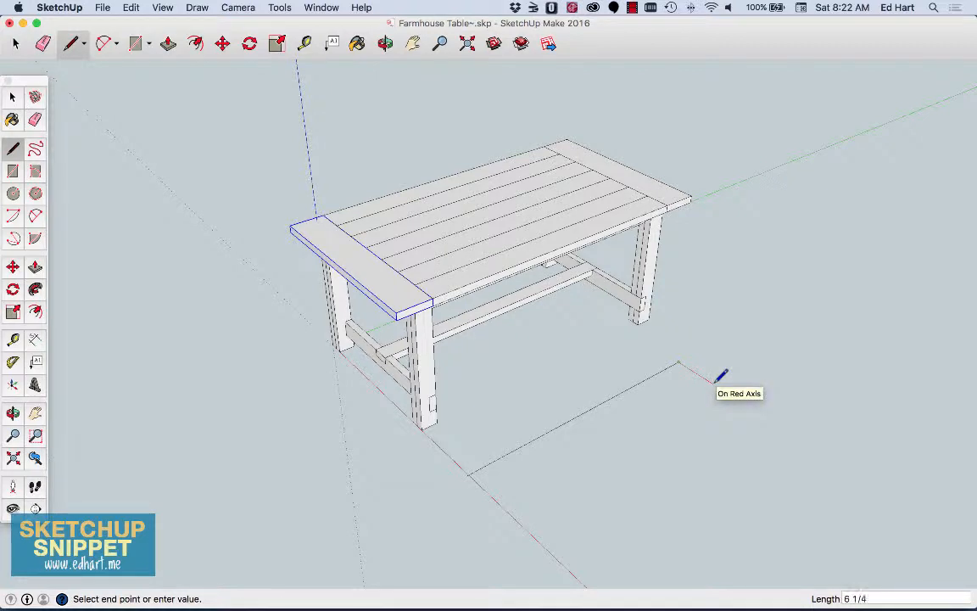
pyautogui.press('Return')
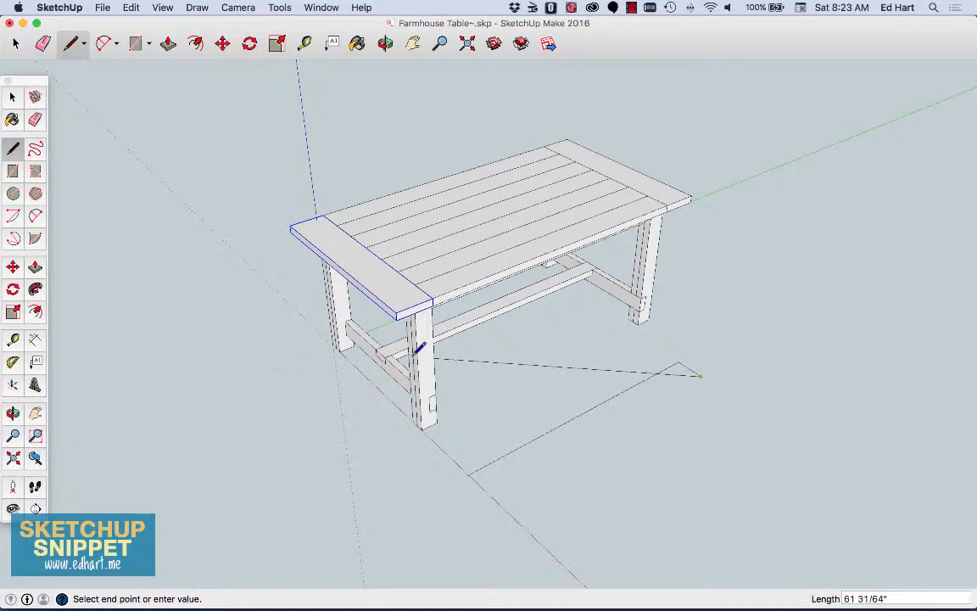
pyautogui.press('Escape')
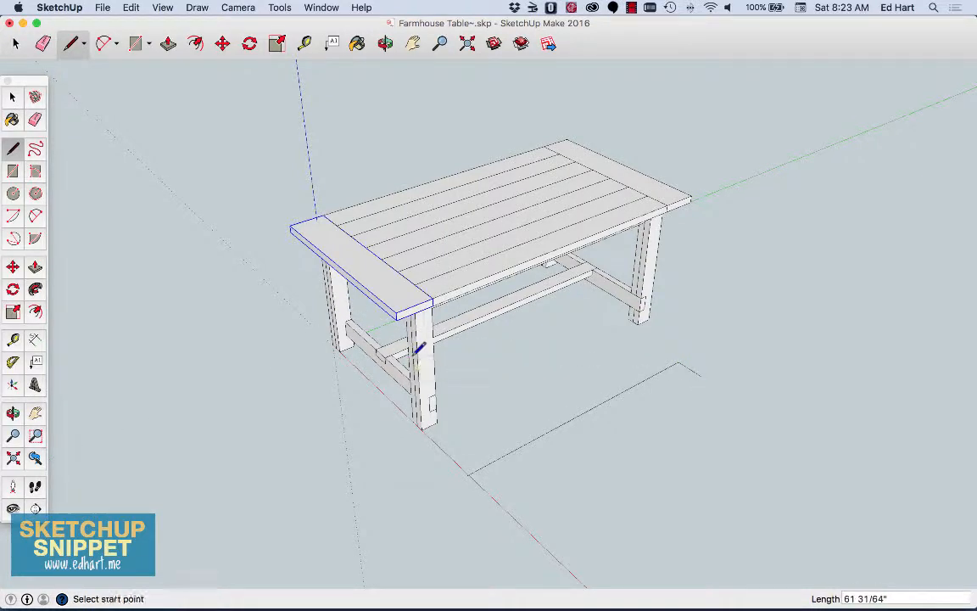
# Draw a second line about 25" long parallel to the green axis, starting farther out on the red axis
pyautogui.click(493, 497)
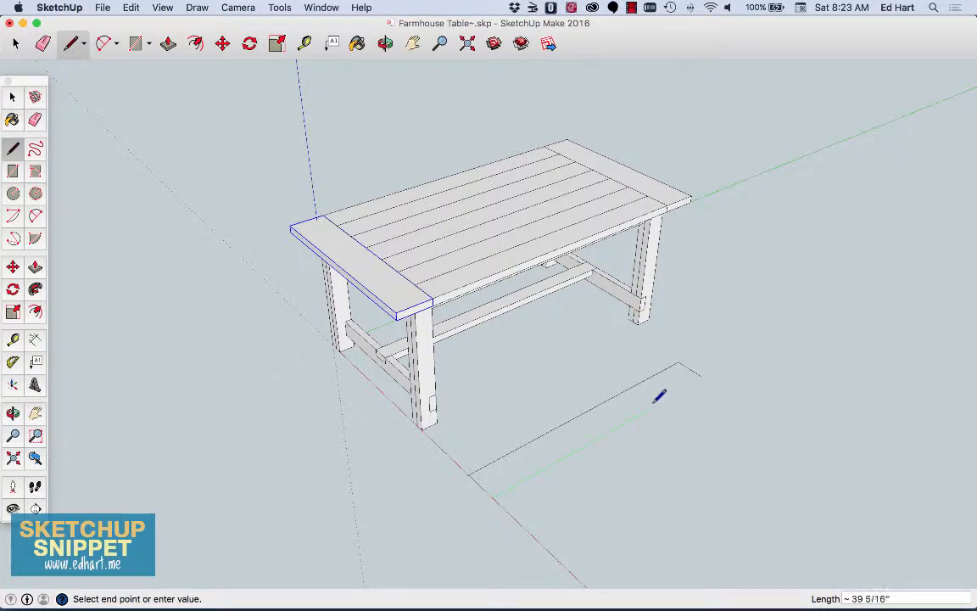
pyautogui.click(600, 426)
pyautogui.press('Escape')
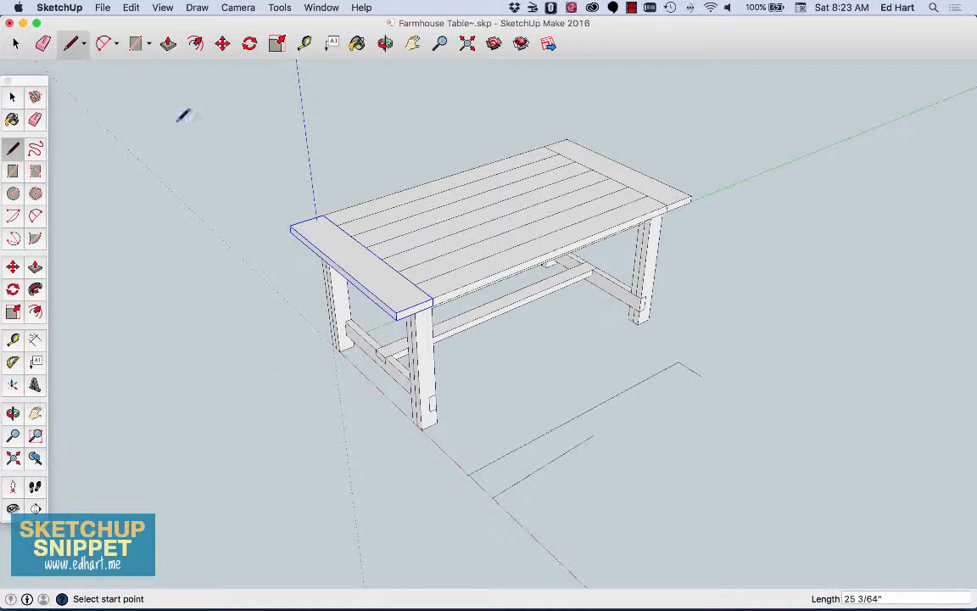
# Erase all the practice lines drawn beside the table
pyautogui.click(43, 44)
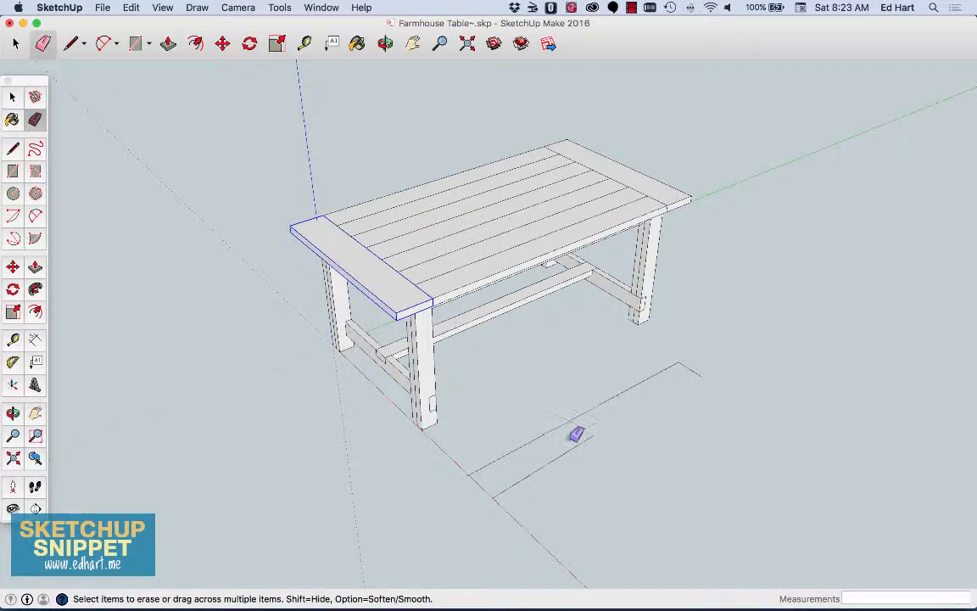
pyautogui.click(565, 422)
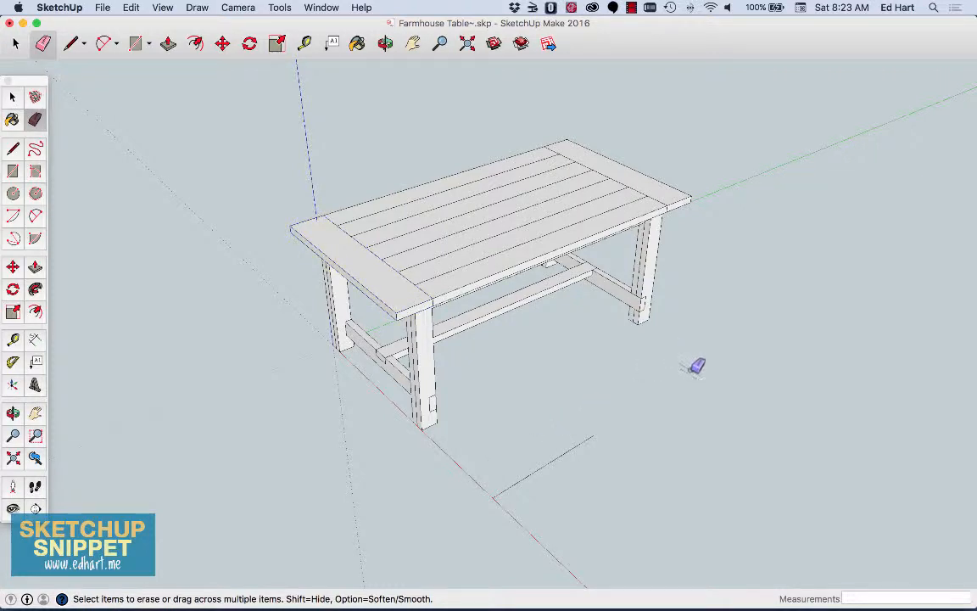
pyautogui.click(585, 443)
# Explode the group of the tabletop's near end board
pyautogui.click(166, 44)
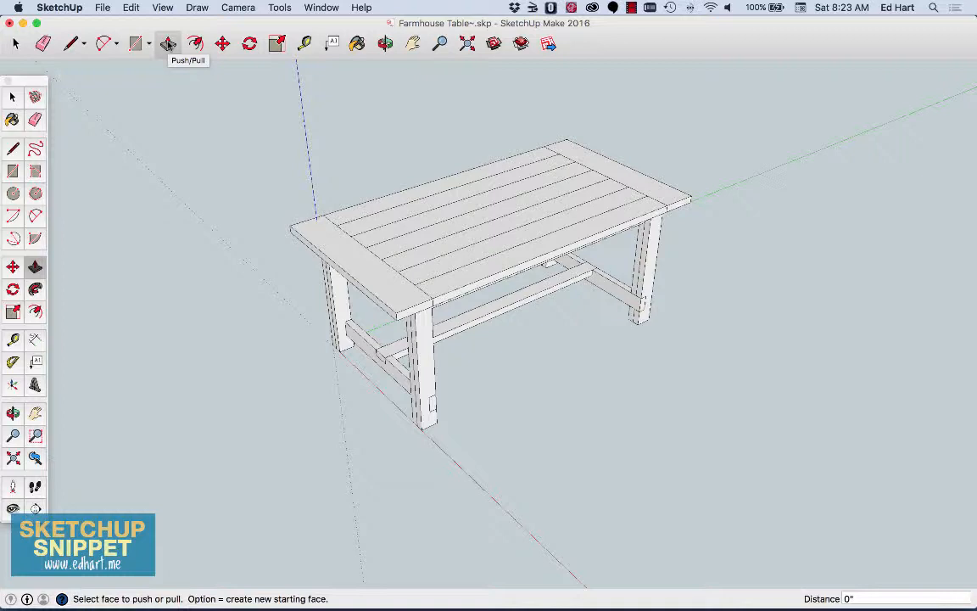
pyautogui.click(13, 97)
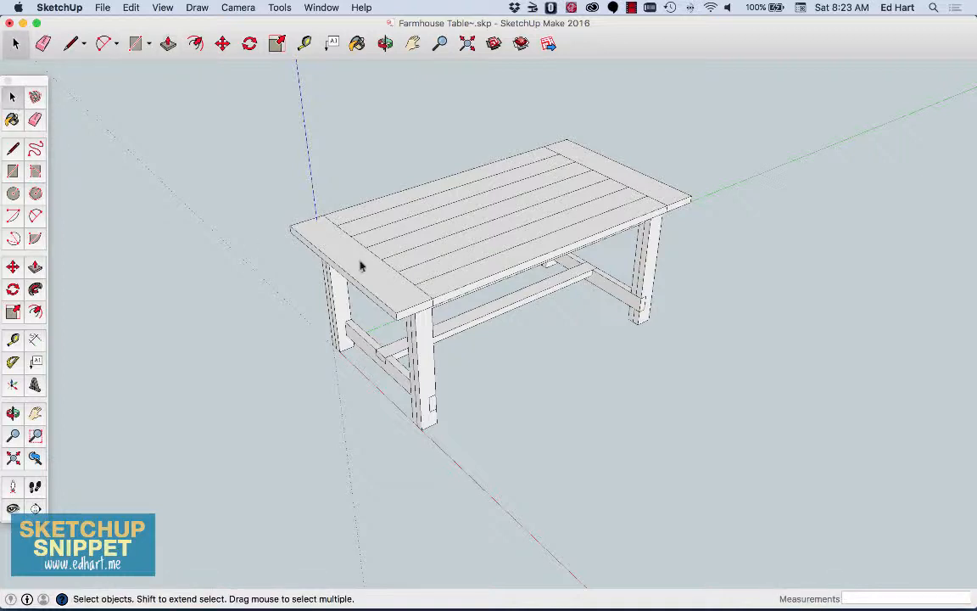
pyautogui.click(378, 281)
pyautogui.rightClick(355, 269)
pyautogui.click(382, 334)
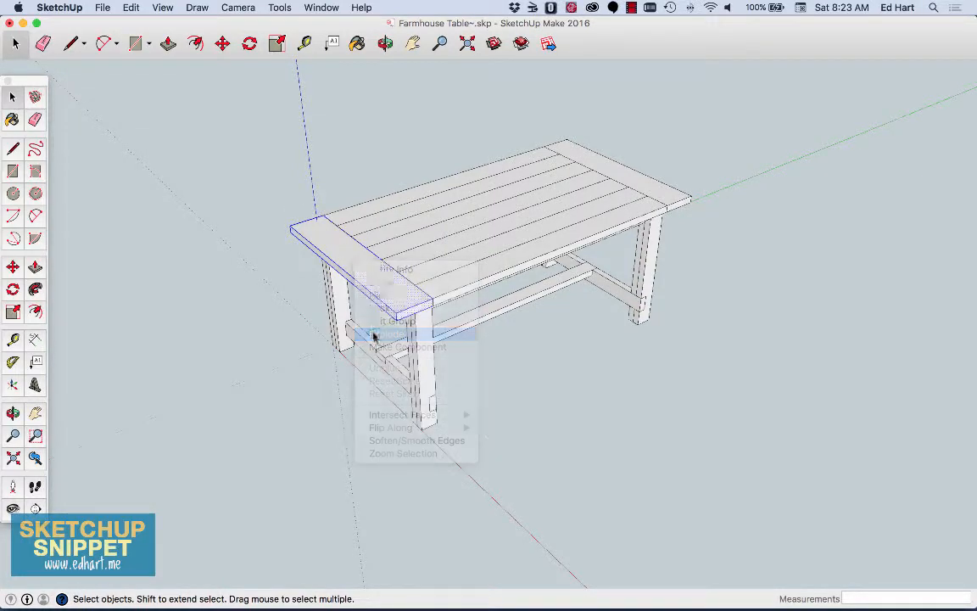
# Try to Push/Pull the narrow end face of the exploded near end board on the tabletop
pyautogui.click(362, 288)
pyautogui.click(371, 279)
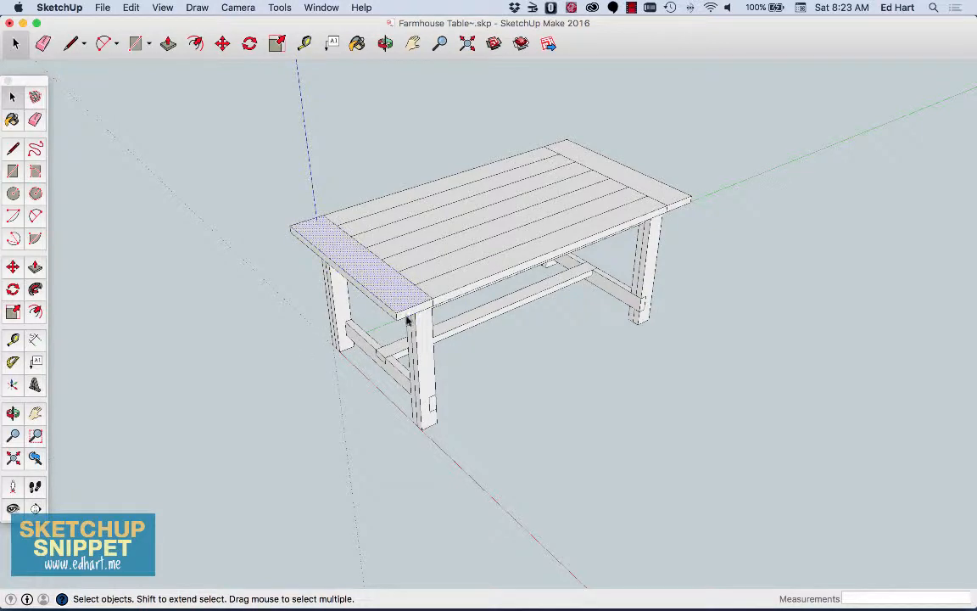
pyautogui.click(407, 316)
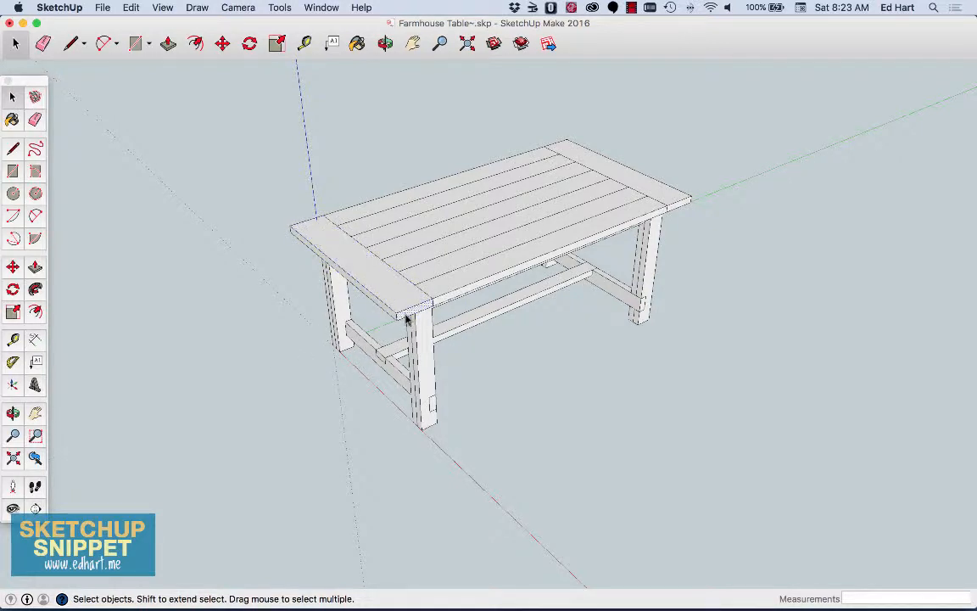
pyautogui.click(166, 43)
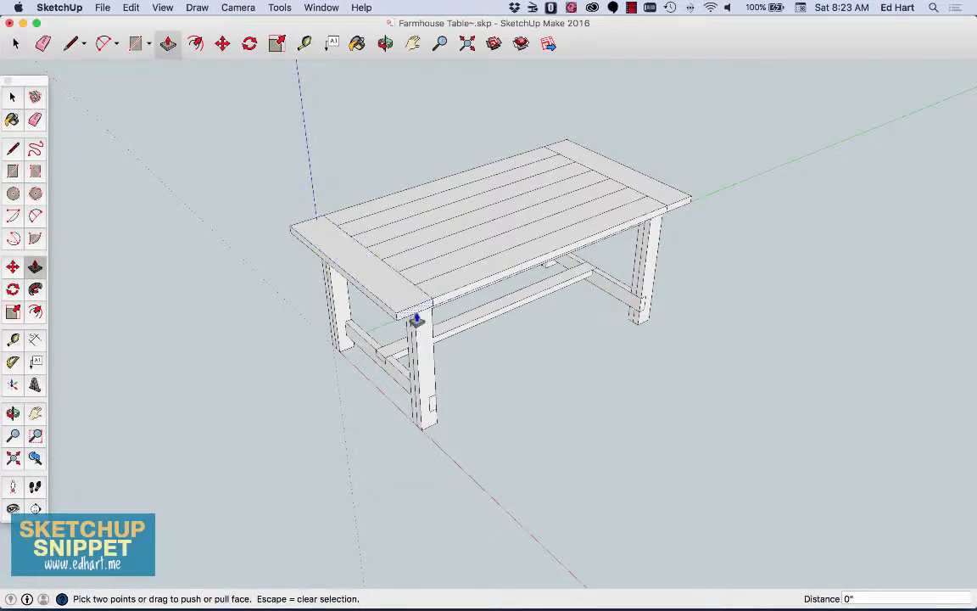
pyautogui.click(413, 319)
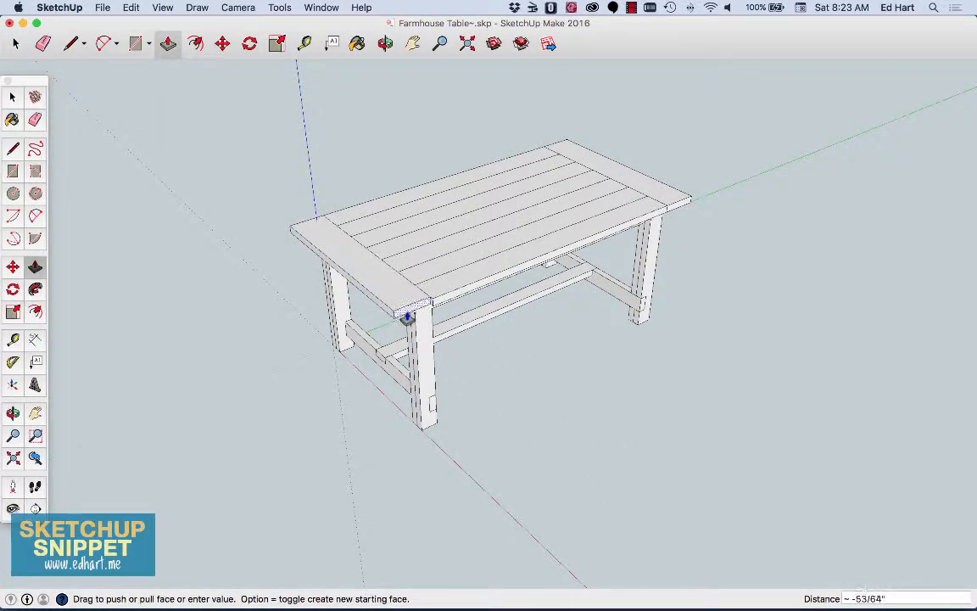
pyautogui.click(407, 317)
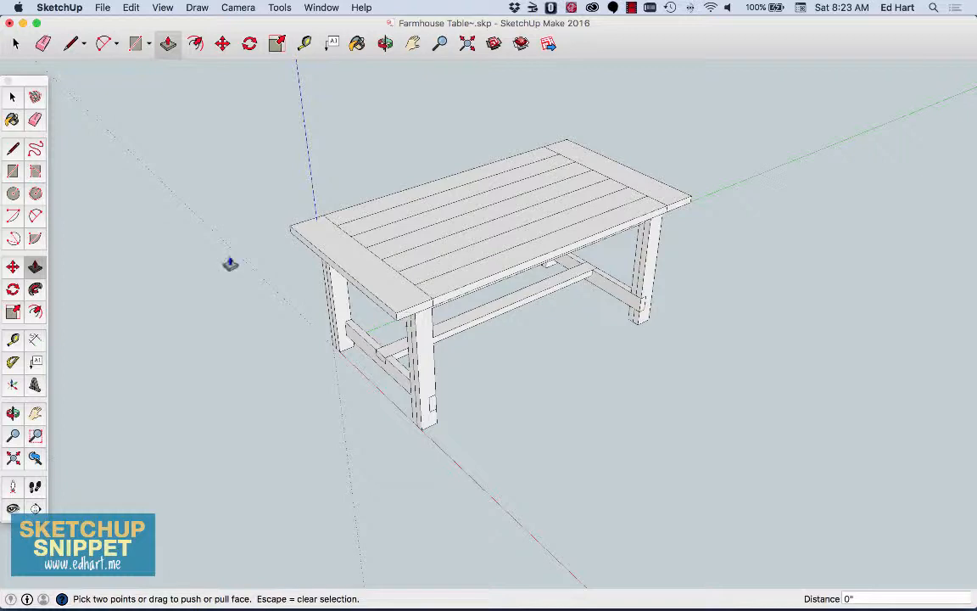
# Select all connected faces and edges of the tabletop's near end board and make them a group again
pyautogui.click(12, 98)
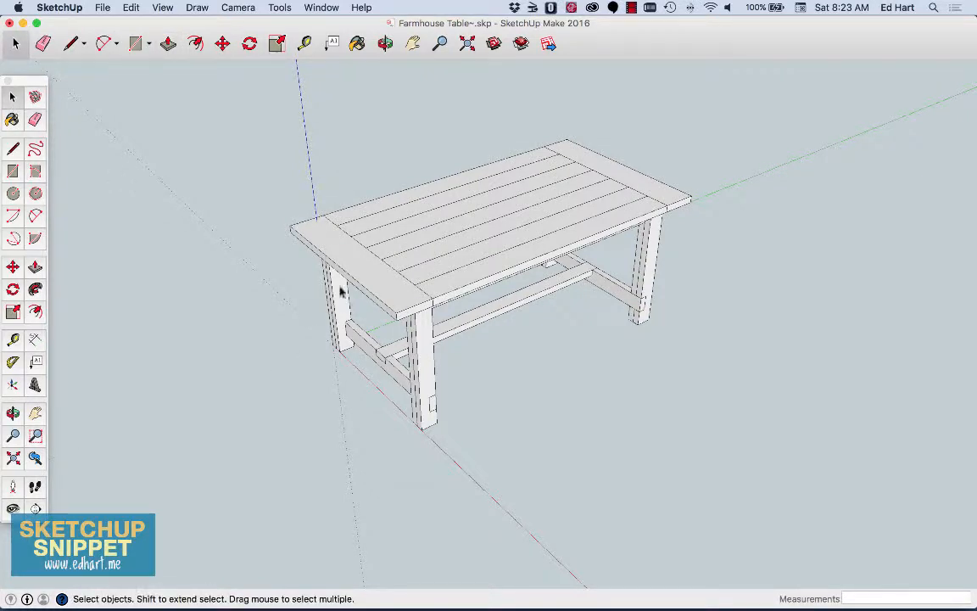
pyautogui.click(343, 251)
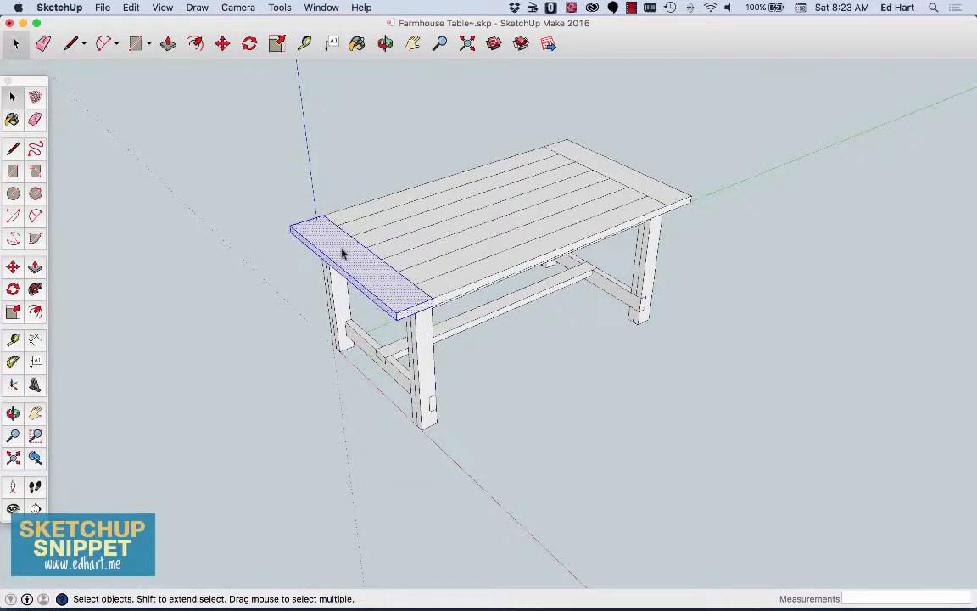
pyautogui.rightClick(343, 251)
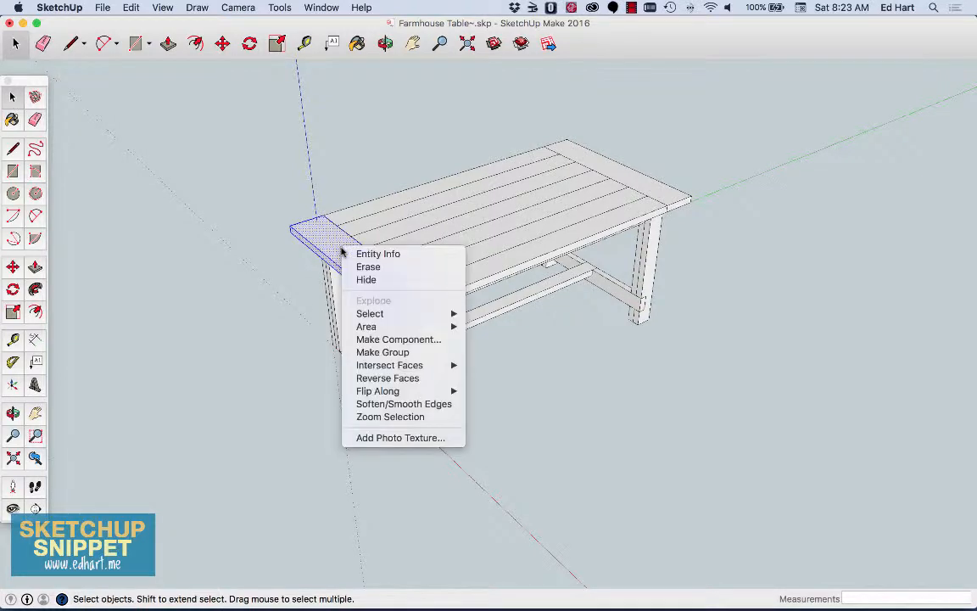
pyautogui.click(382, 352)
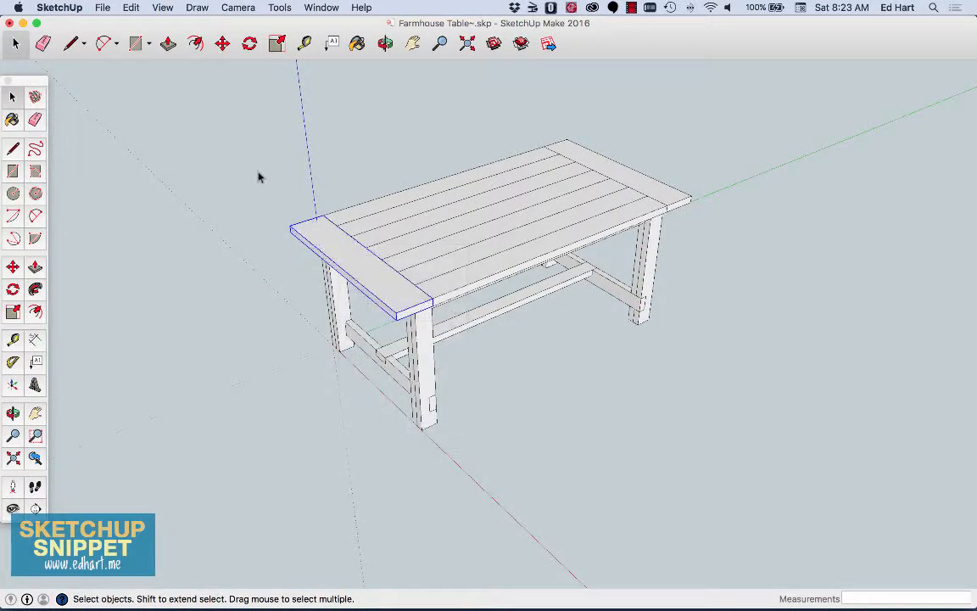
# Try moving the near end board group off the table by its outer back corner
pyautogui.click(222, 44)
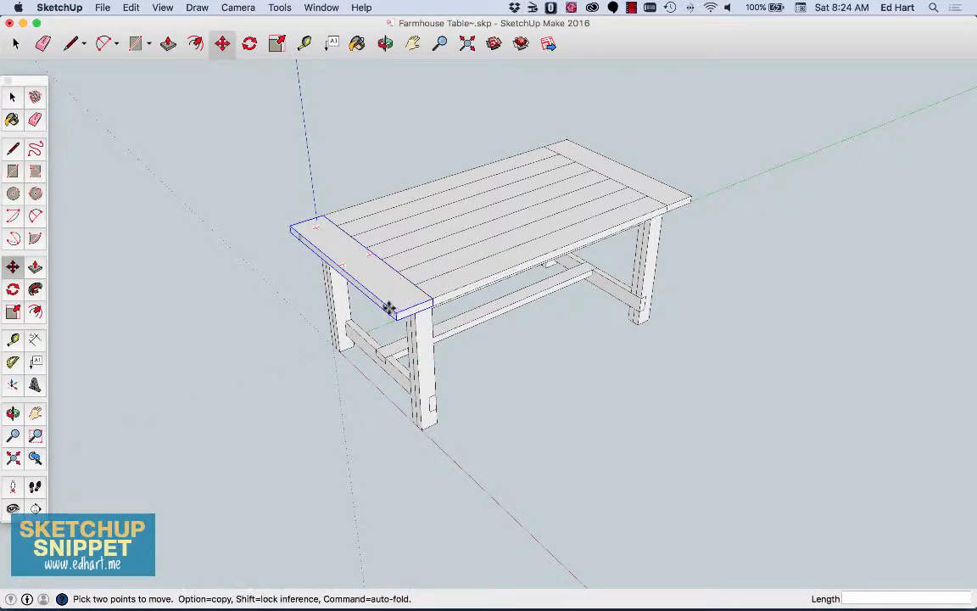
pyautogui.click(291, 227)
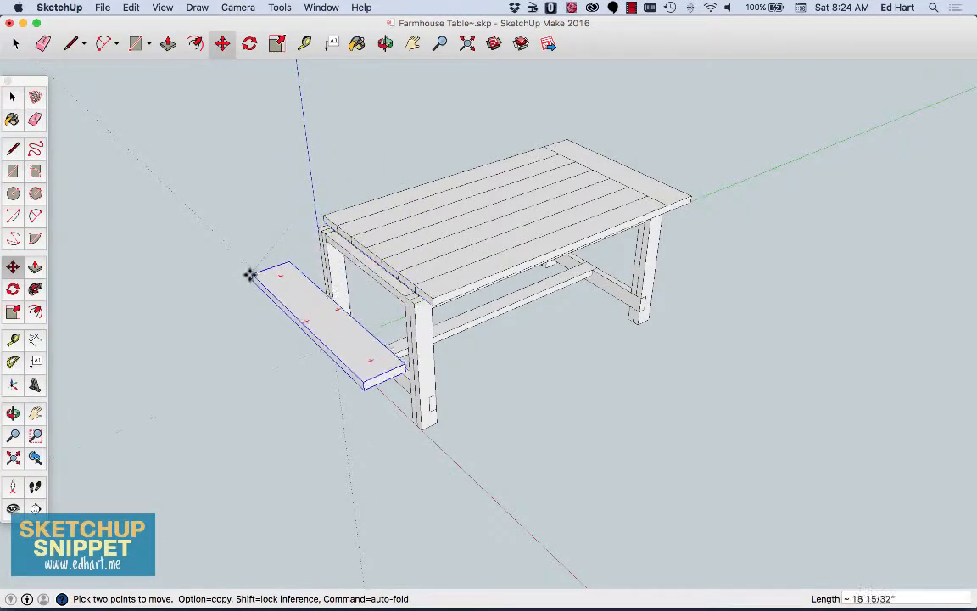
pyautogui.press('Escape')
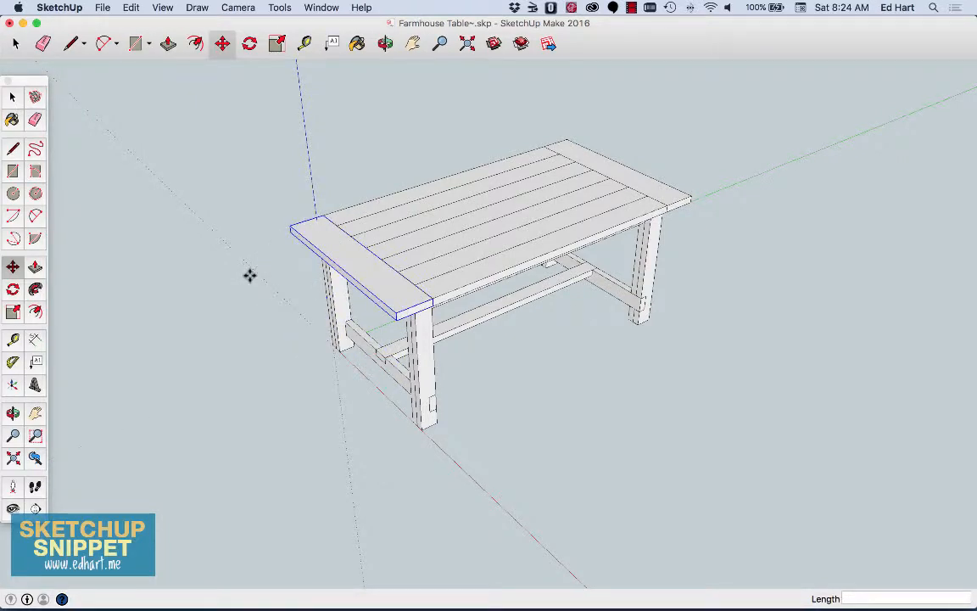
# Try rotating the near end board group 45 degrees about its outer back corner, and undo the rotation
pyautogui.click(249, 47)
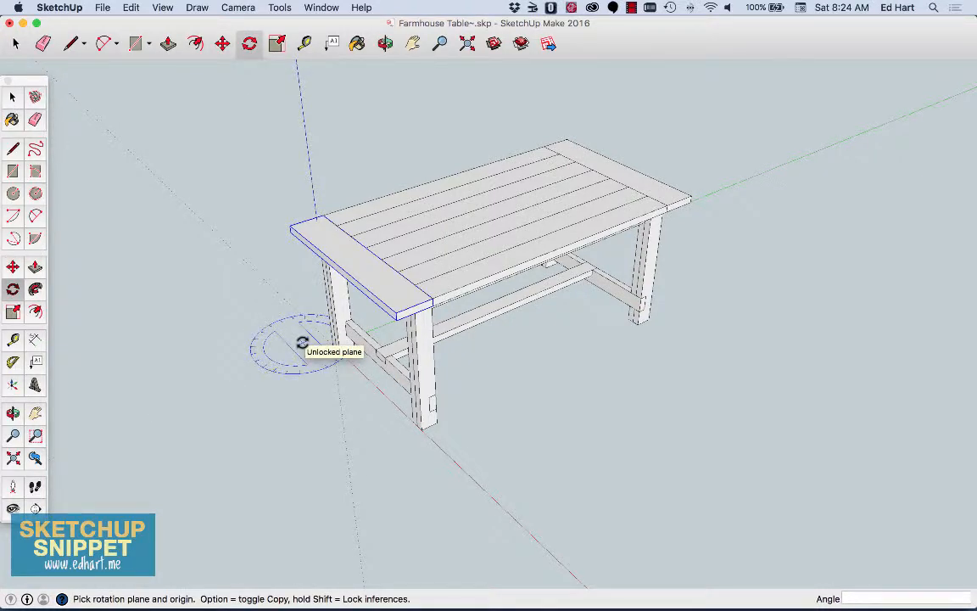
pyautogui.click(292, 225)
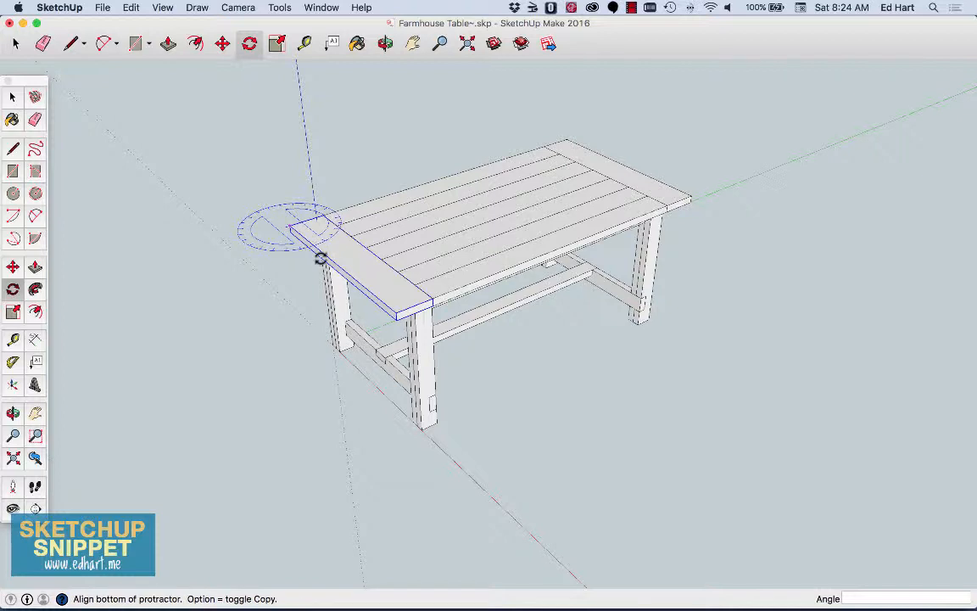
pyautogui.click(396, 313)
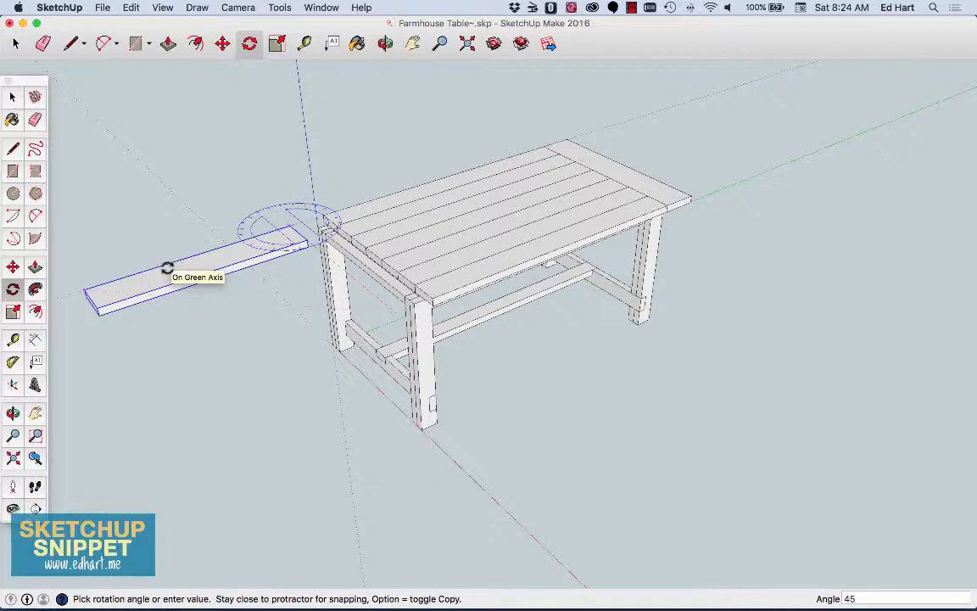
pyautogui.press('Return')
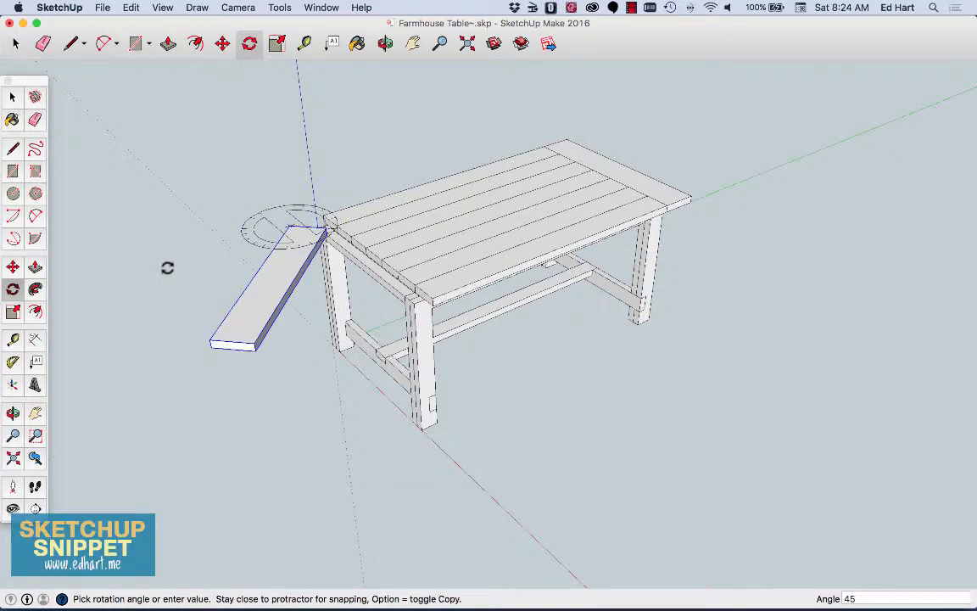
pyautogui.press('super+z')
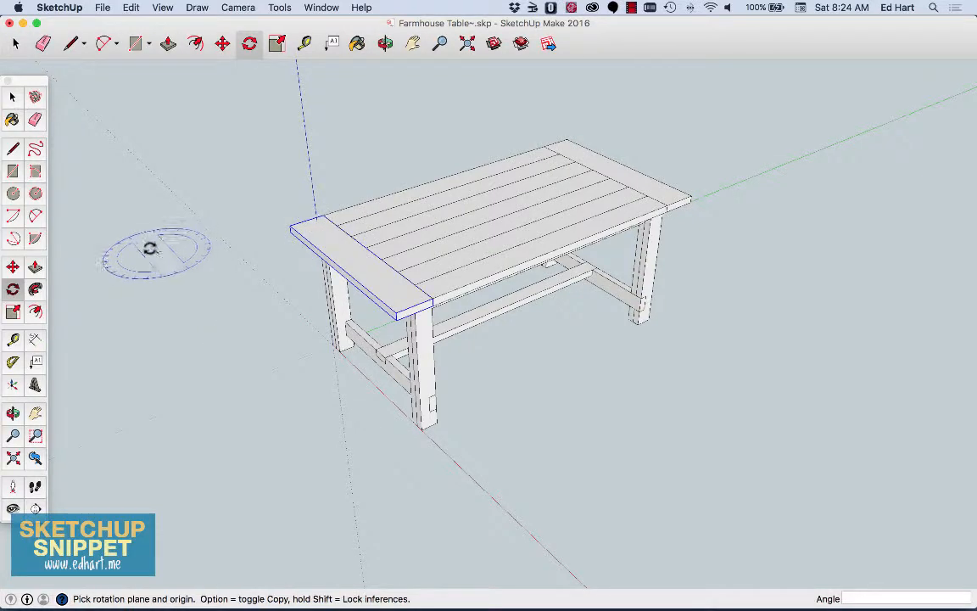
pyautogui.click(12, 99)
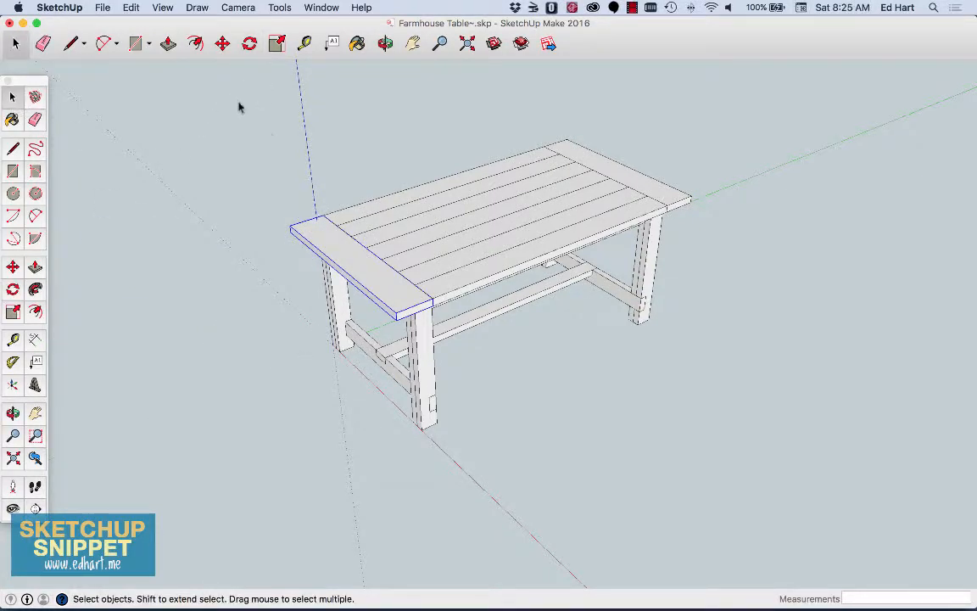
# Measure the length of the tabletop's long boards between the two end boards along the back edge
pyautogui.click(303, 43)
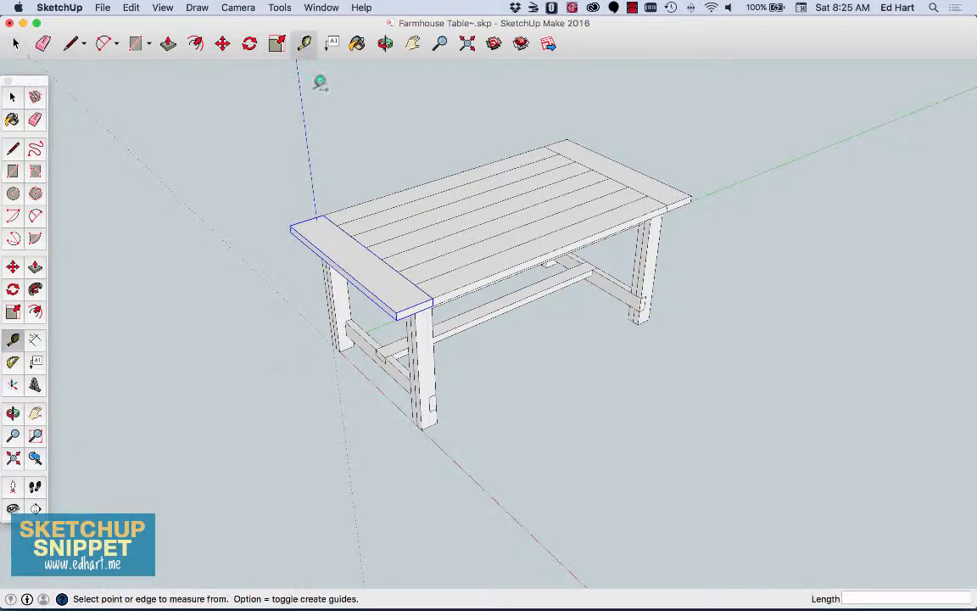
pyautogui.click(332, 207)
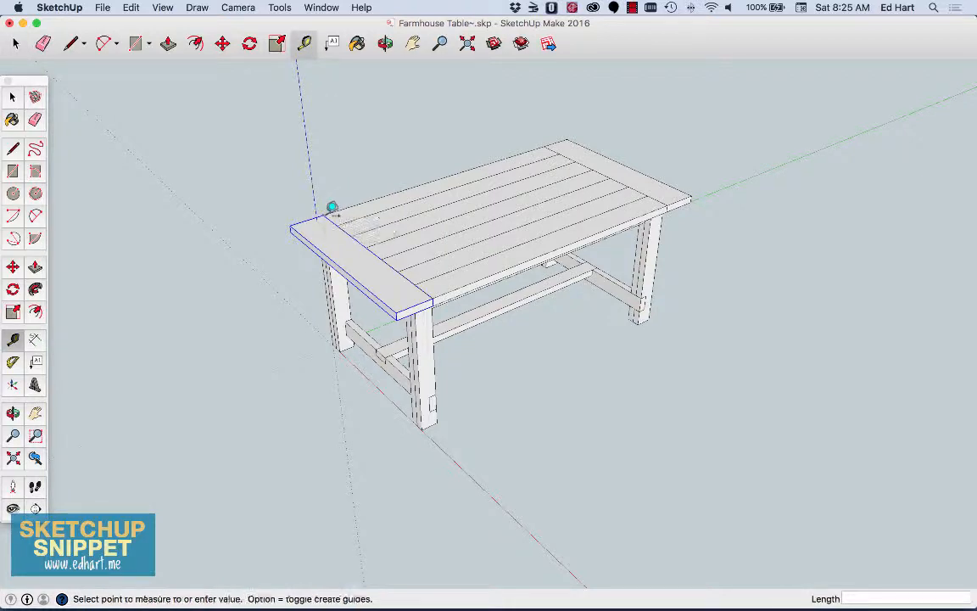
pyautogui.click(551, 139)
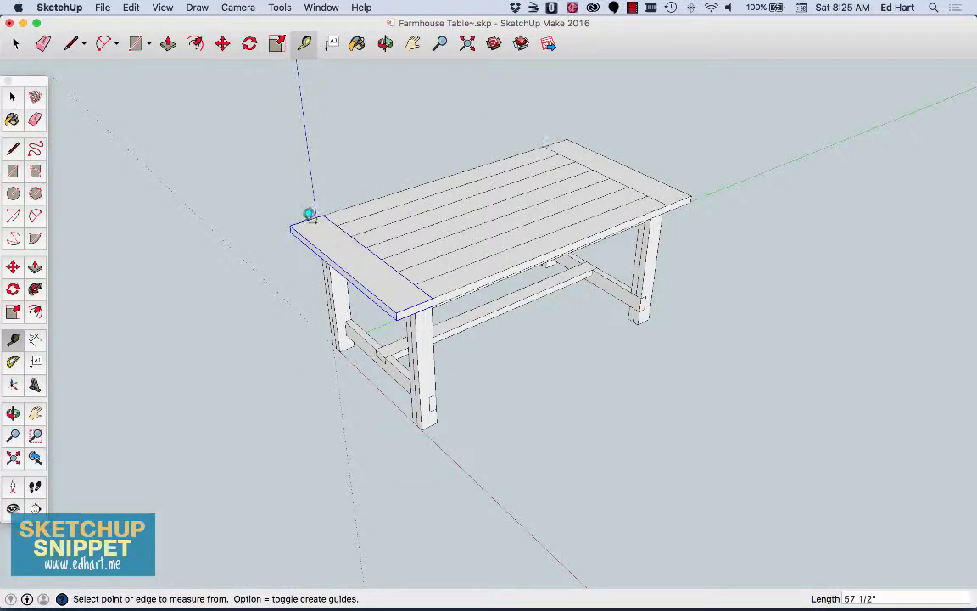
# Place a lengthwise guide line across the tabletop, 19 1/4" from the near end board's short back edge
pyautogui.click(309, 214)
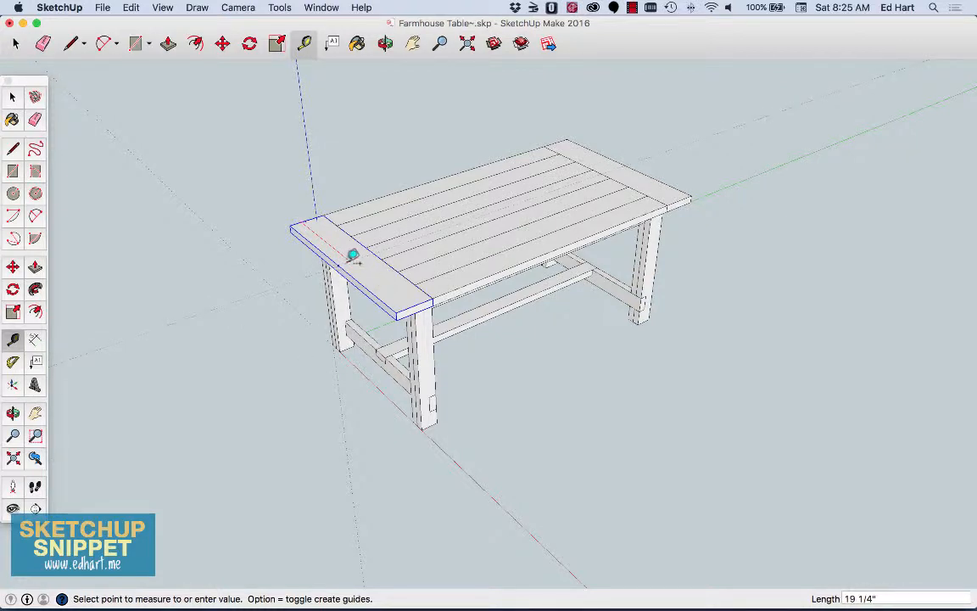
pyautogui.click(354, 255)
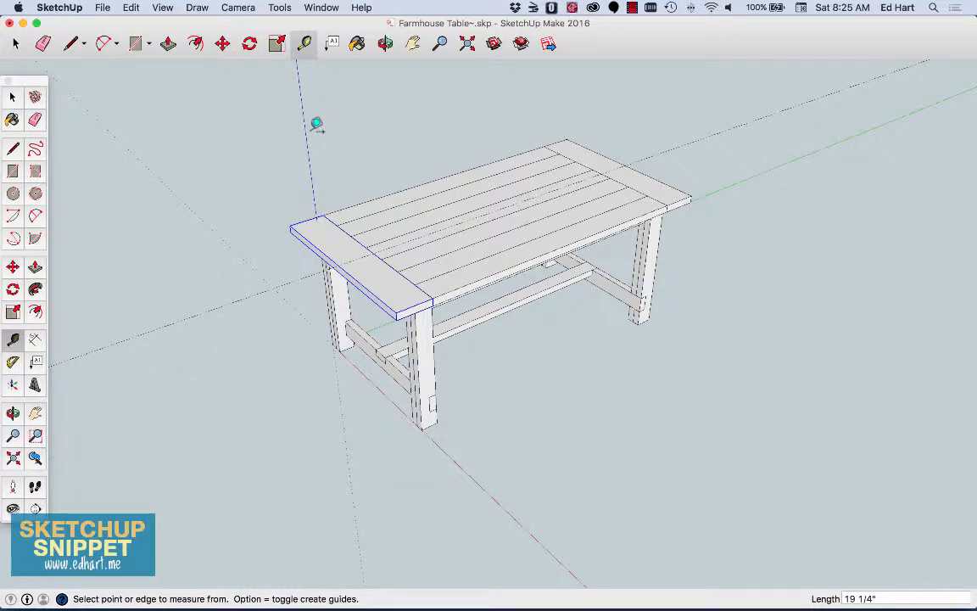
# Hide the model's guides and show them again
pyautogui.click(168, 9)
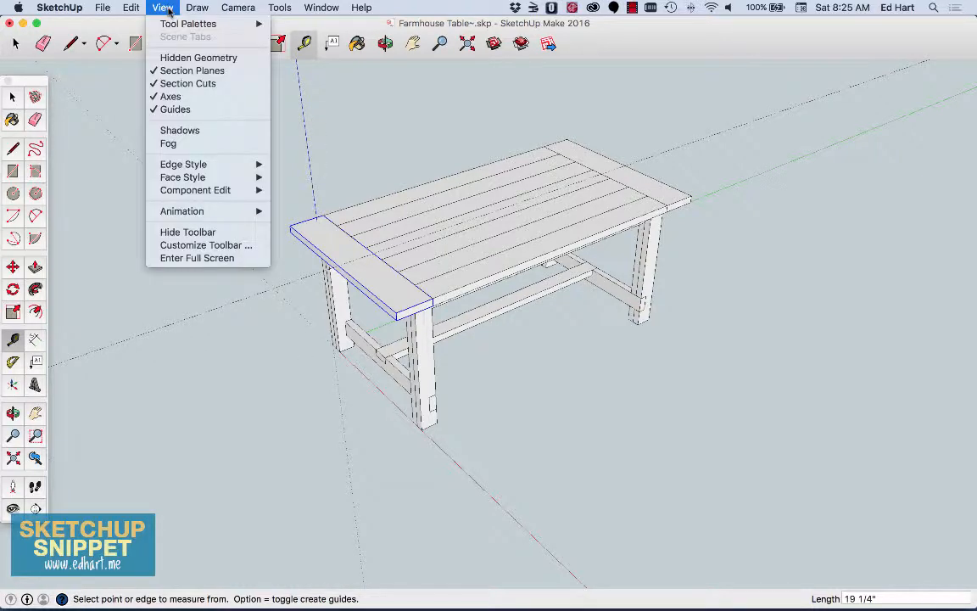
pyautogui.click(176, 109)
pyautogui.click(160, 8)
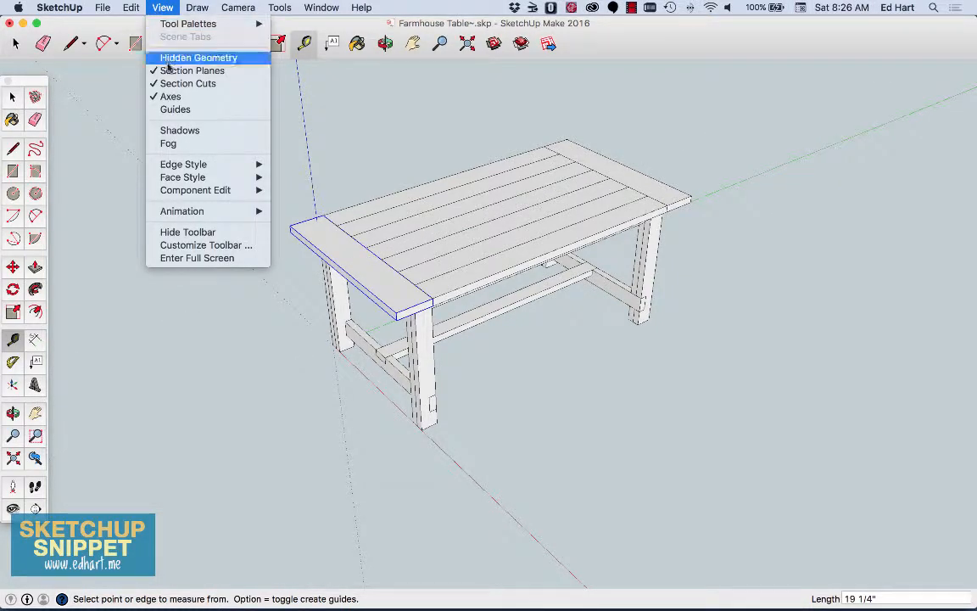
pyautogui.click(175, 109)
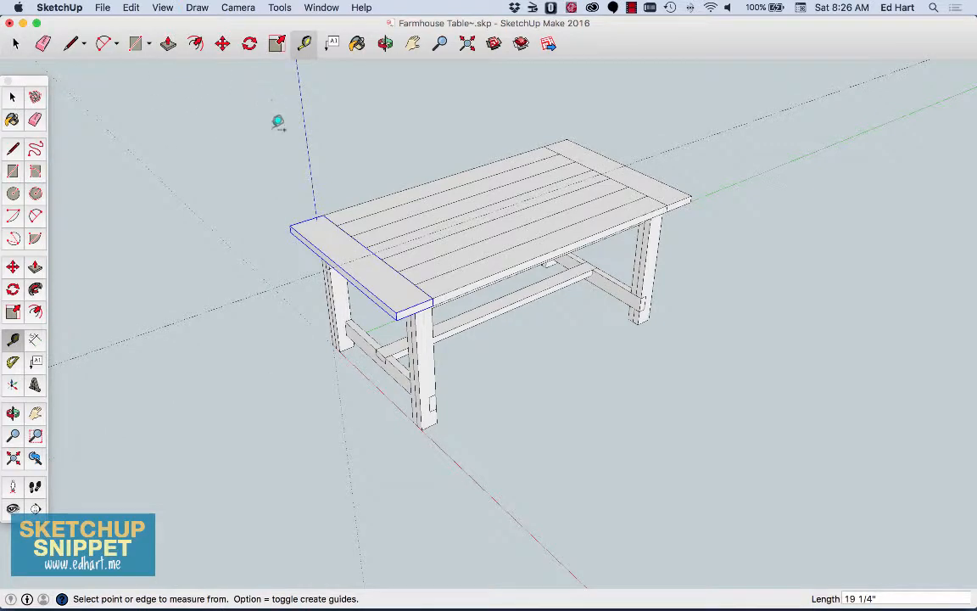
# Attach a leader text label reading "2x6" to the back long board, placed above the tabletop
pyautogui.click(332, 44)
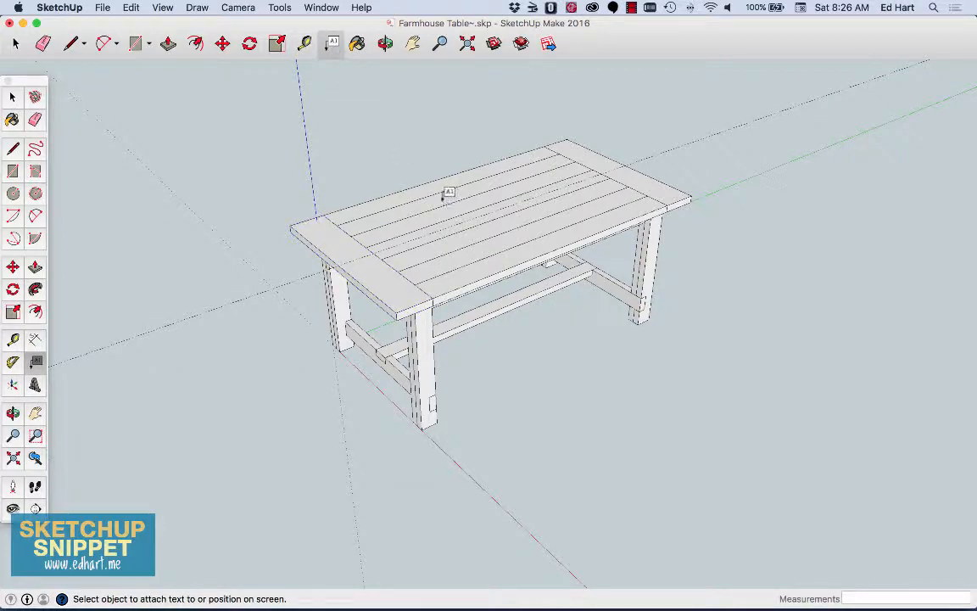
pyautogui.click(442, 197)
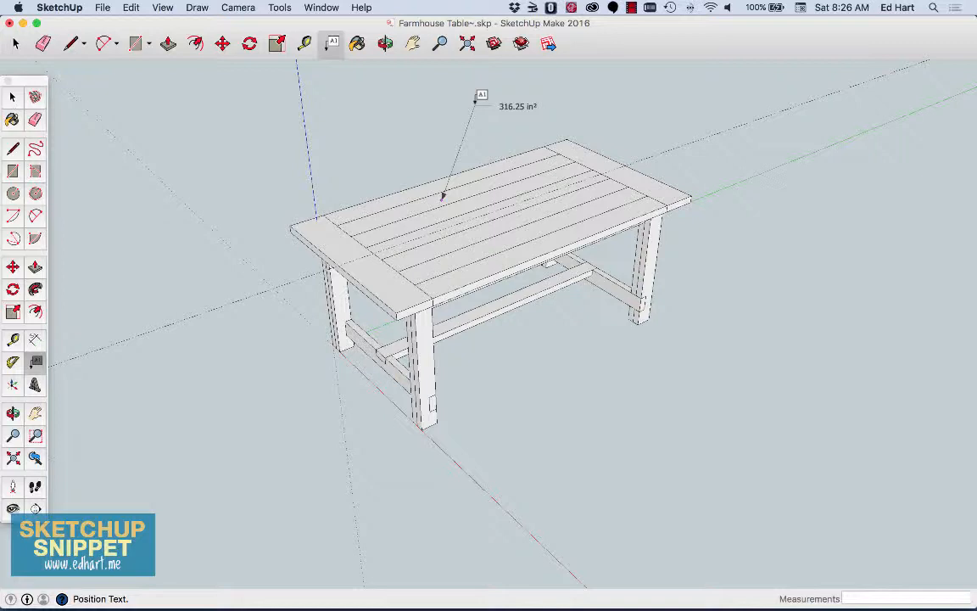
pyautogui.click(477, 99)
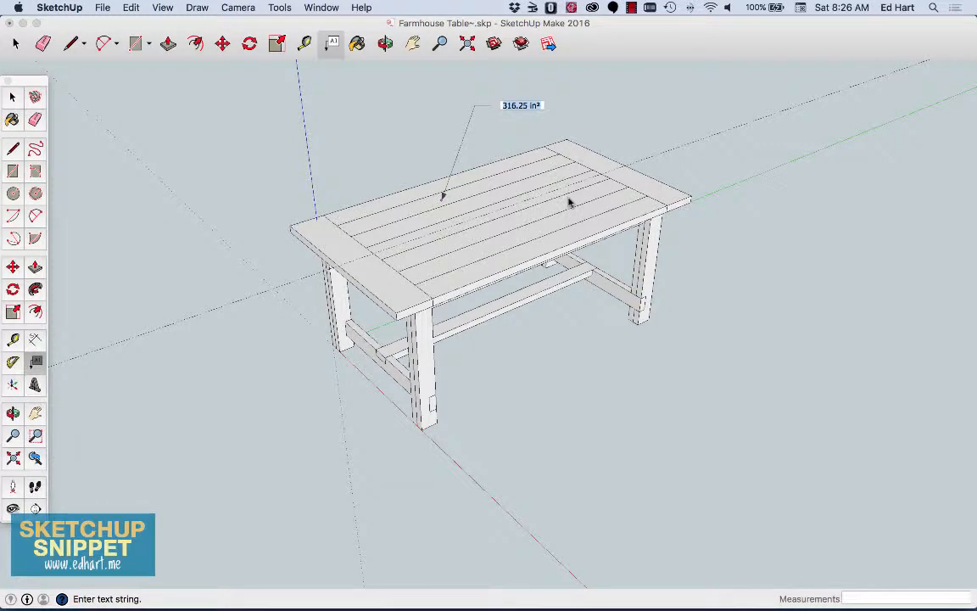
pyautogui.write('2x6')
pyautogui.click(452, 96)
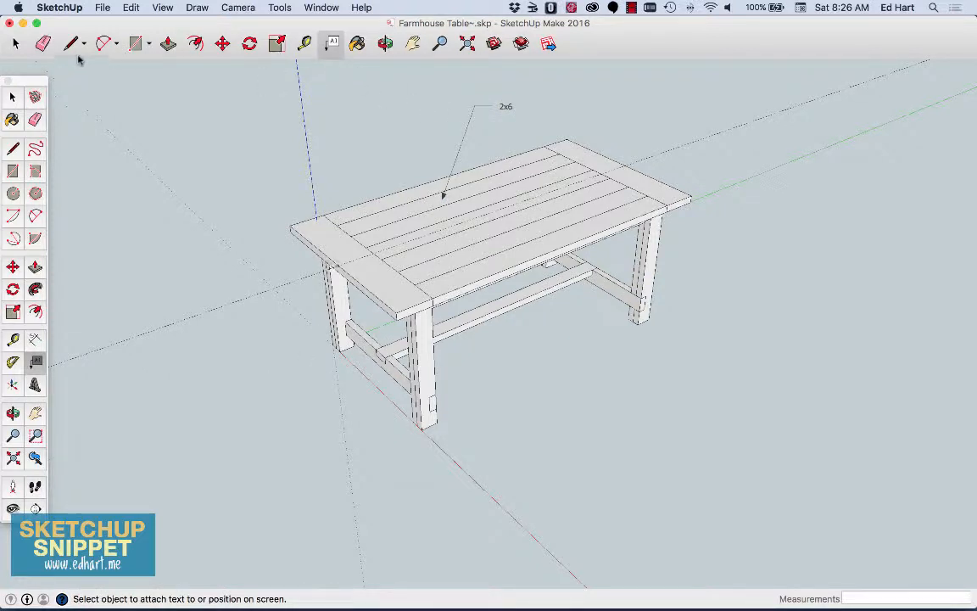
pyautogui.click(15, 43)
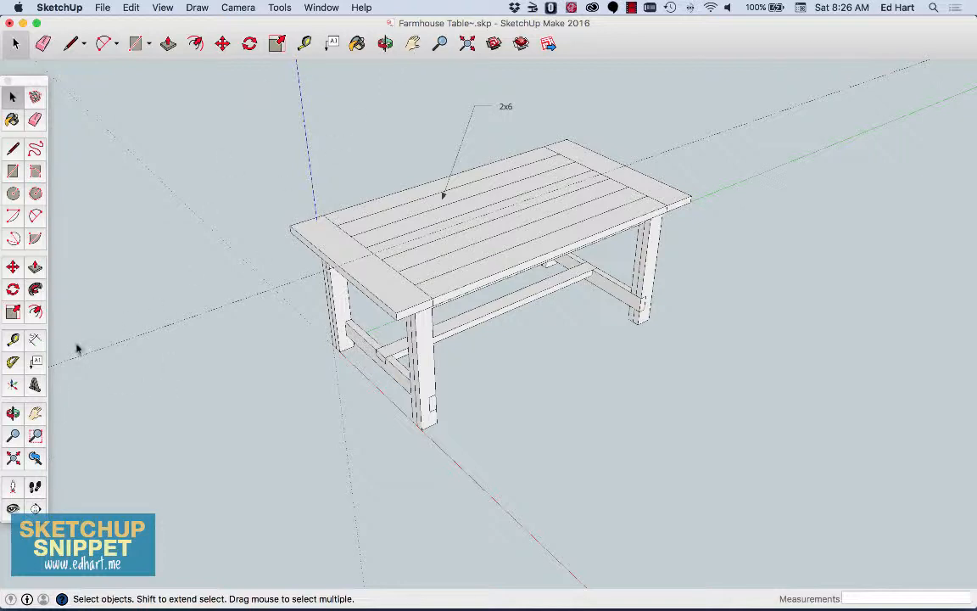
# Dimension the tabletop's width between the outer corners of the far end board, placing the dimension above the edge
pyautogui.click(35, 341)
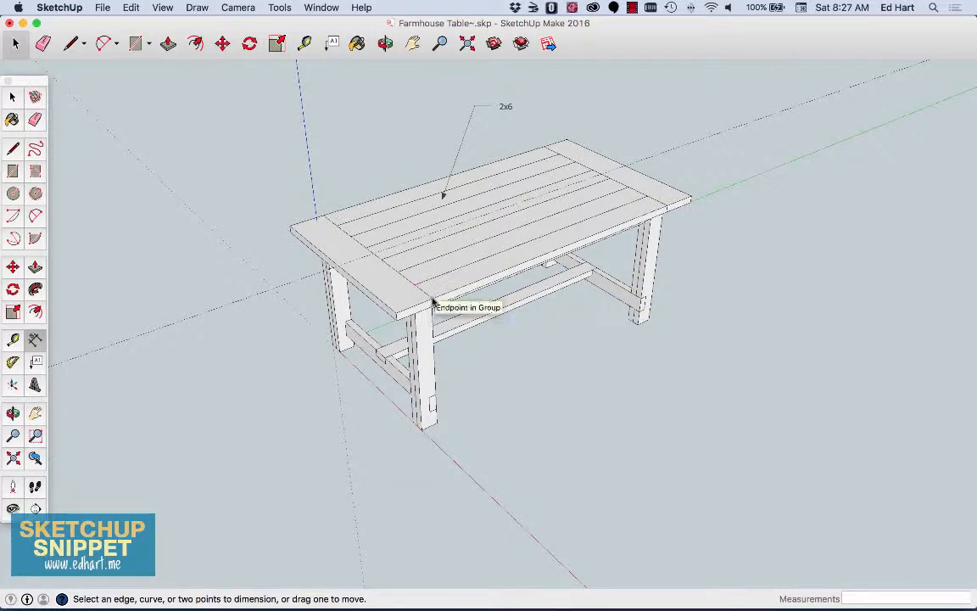
pyautogui.click(567, 144)
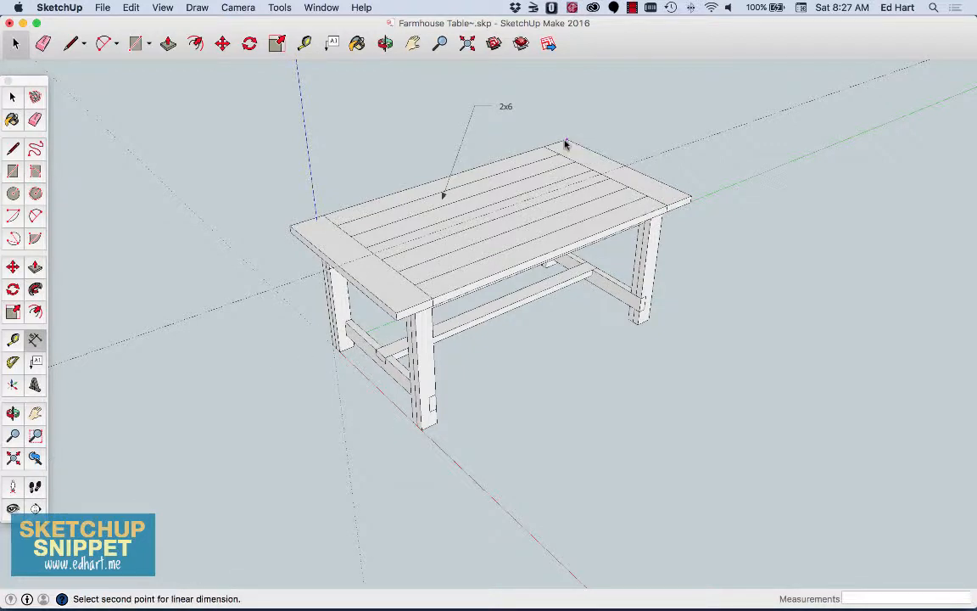
pyautogui.click(691, 198)
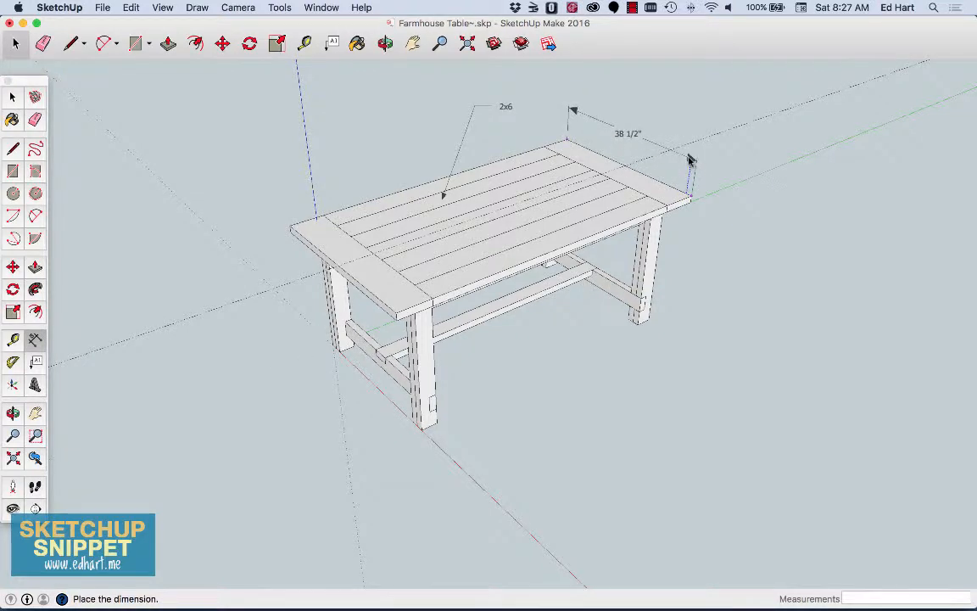
pyautogui.click(690, 160)
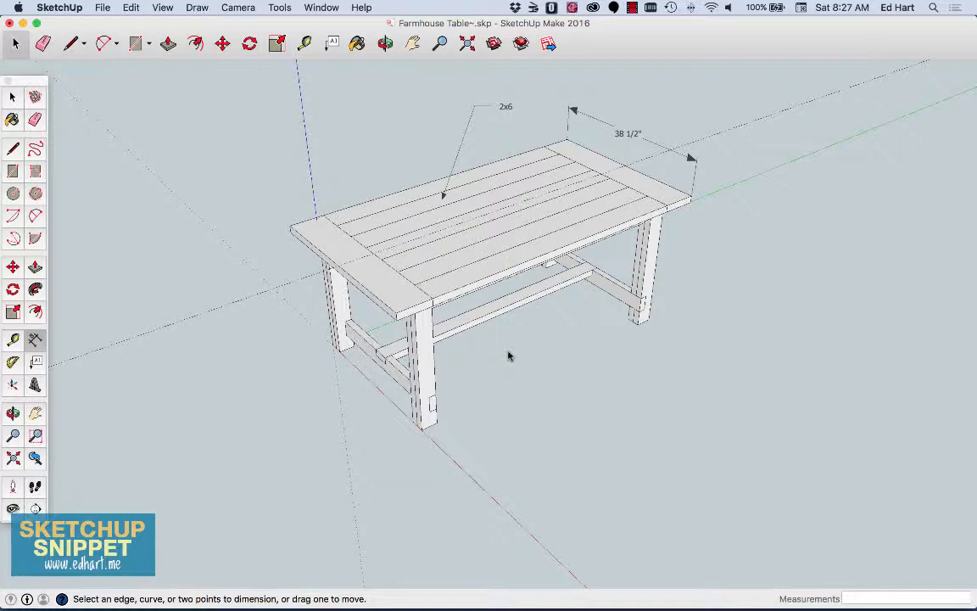
# Zoom in and out around the table's long stretcher to examine the base from near and far
pyautogui.scroll(10, 509, 356)
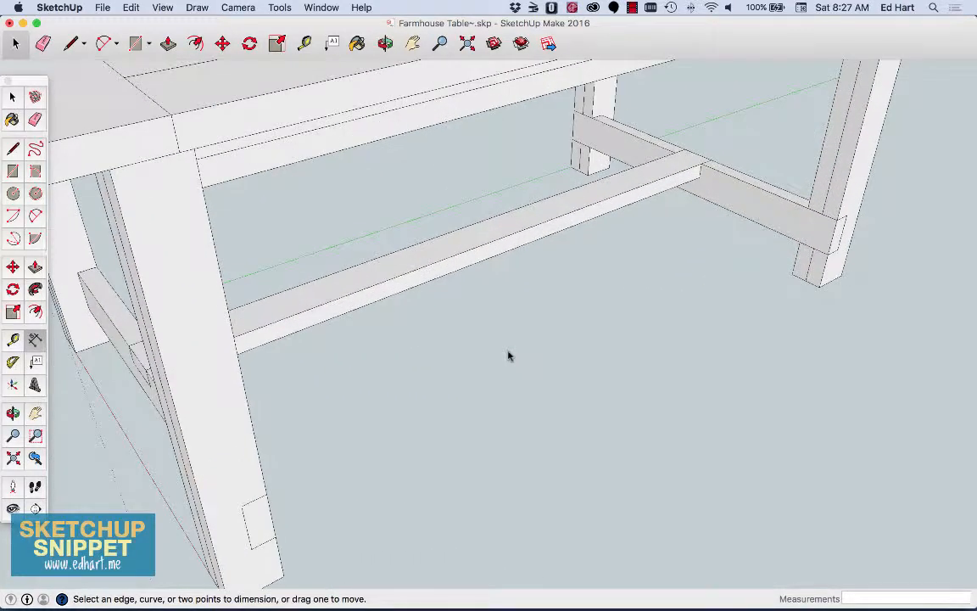
pyautogui.scroll(-12, 509, 356)
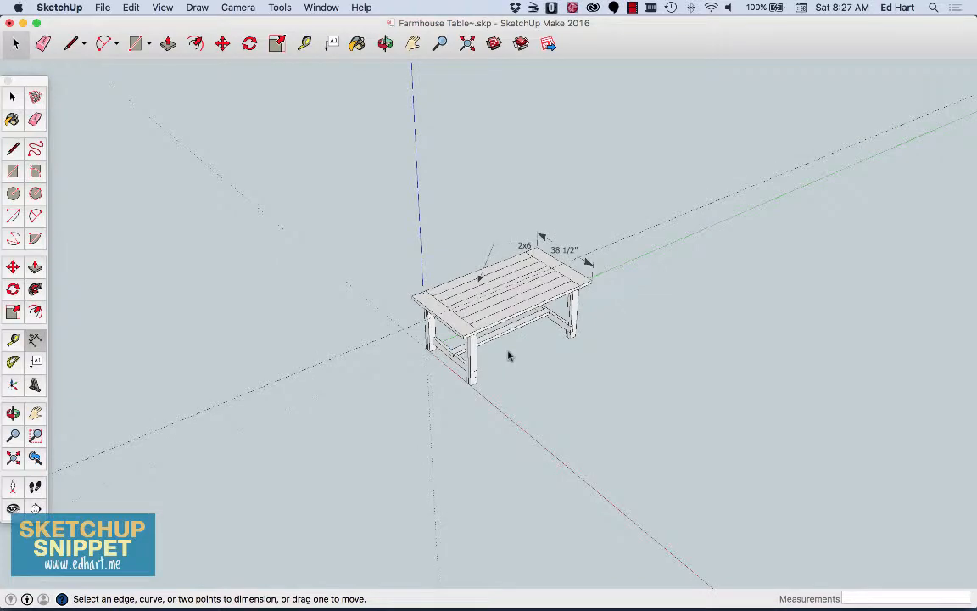
pyautogui.scroll(5, 509, 356)
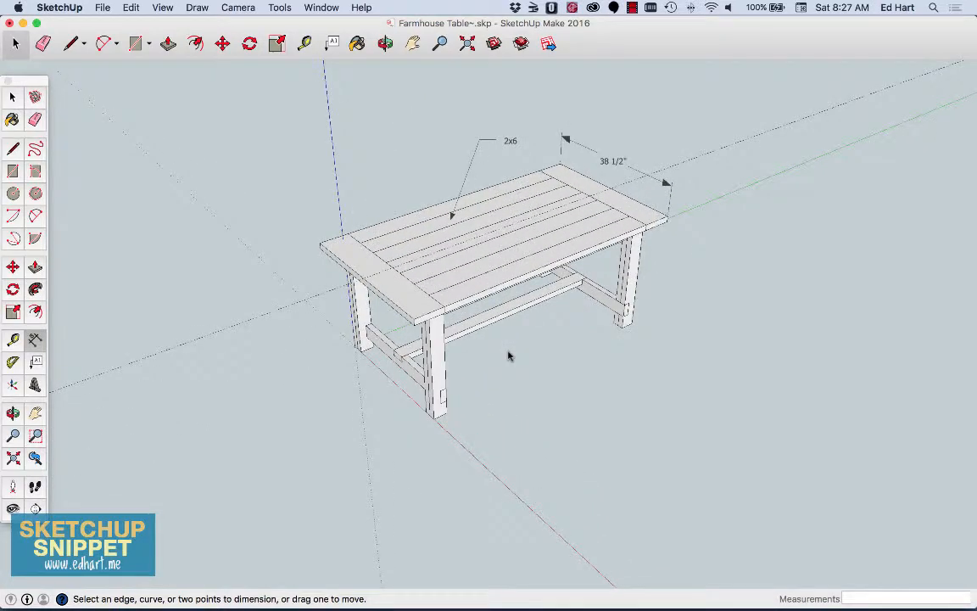
pyautogui.scroll(6, 509, 356)
pyautogui.scroll(-5, 509, 357)
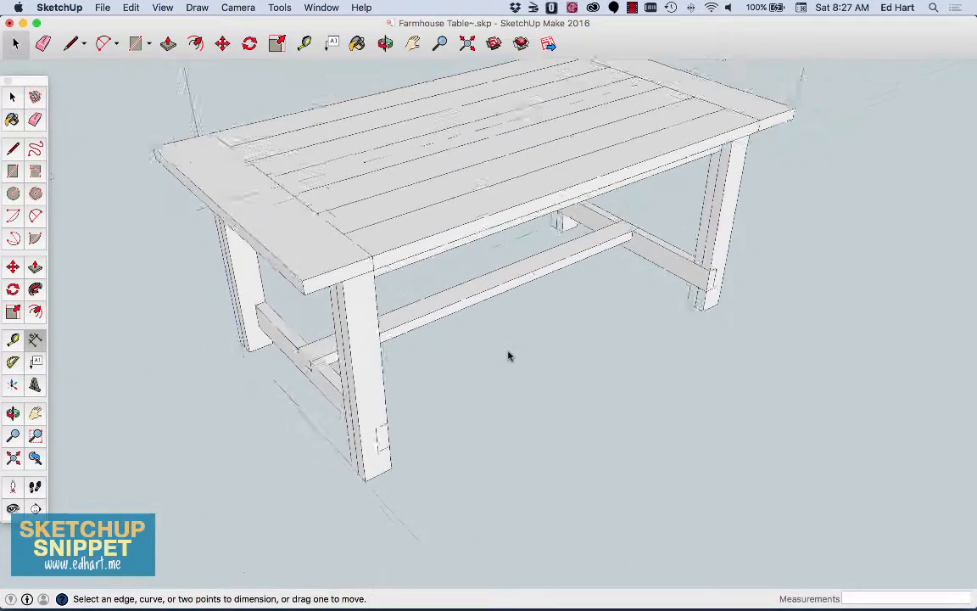
pyautogui.scroll(-2, 509, 357)
pyautogui.scroll(8, 509, 356)
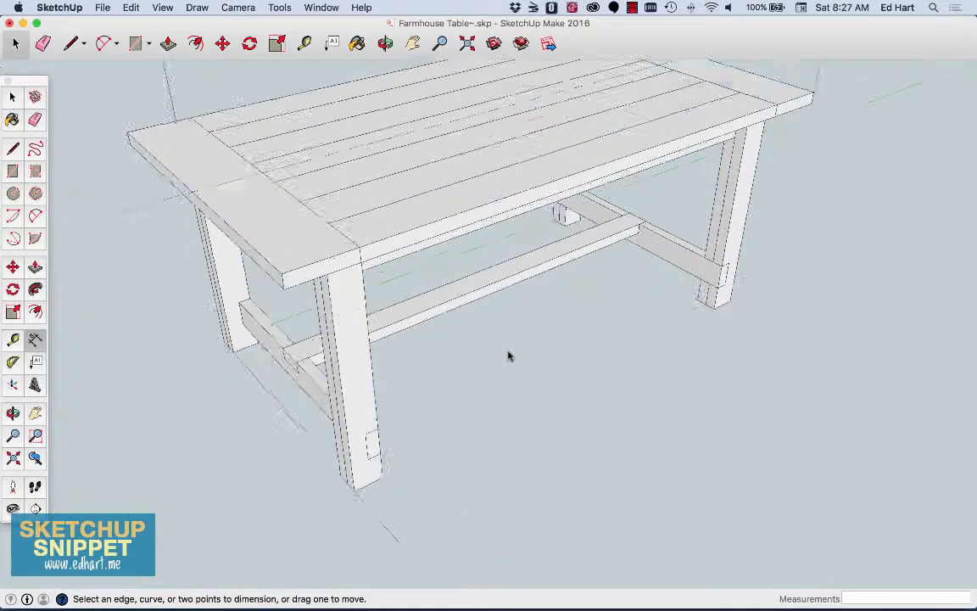
pyautogui.scroll(3, 509, 356)
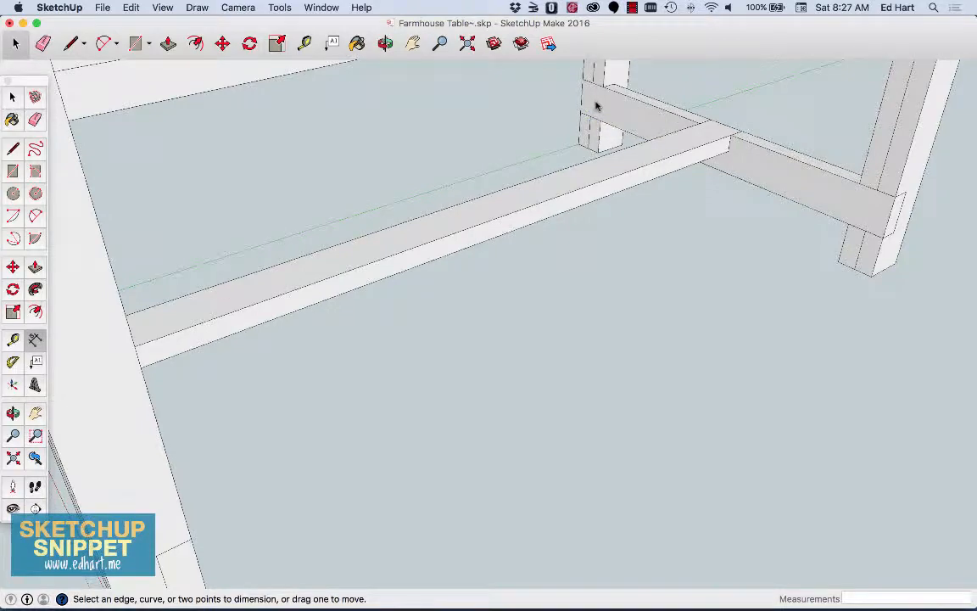
# Examine the far and near end stretchers up close, and fit the whole table in view with Zoom Extents
pyautogui.scroll(-10, 595, 106)
pyautogui.scroll(10, 595, 106)
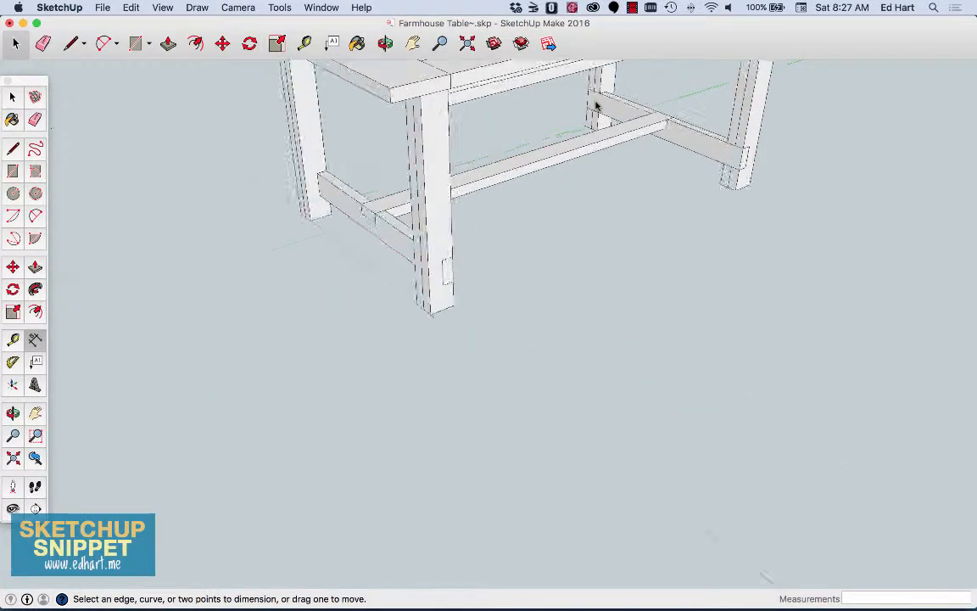
pyautogui.scroll(-6, 595, 106)
pyautogui.scroll(-5, 597, 106)
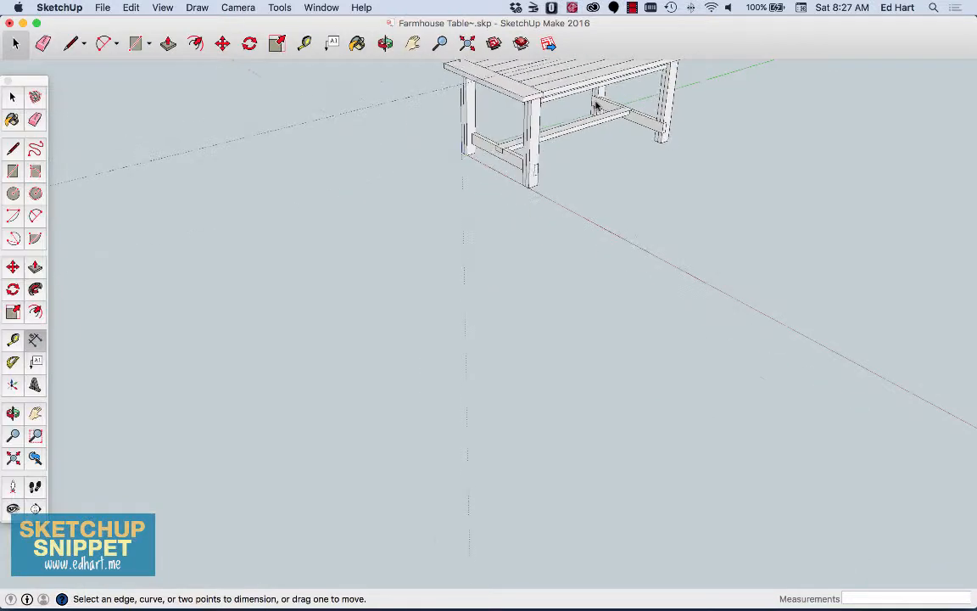
pyautogui.scroll(4, 596, 106)
pyautogui.scroll(8, 440, 178)
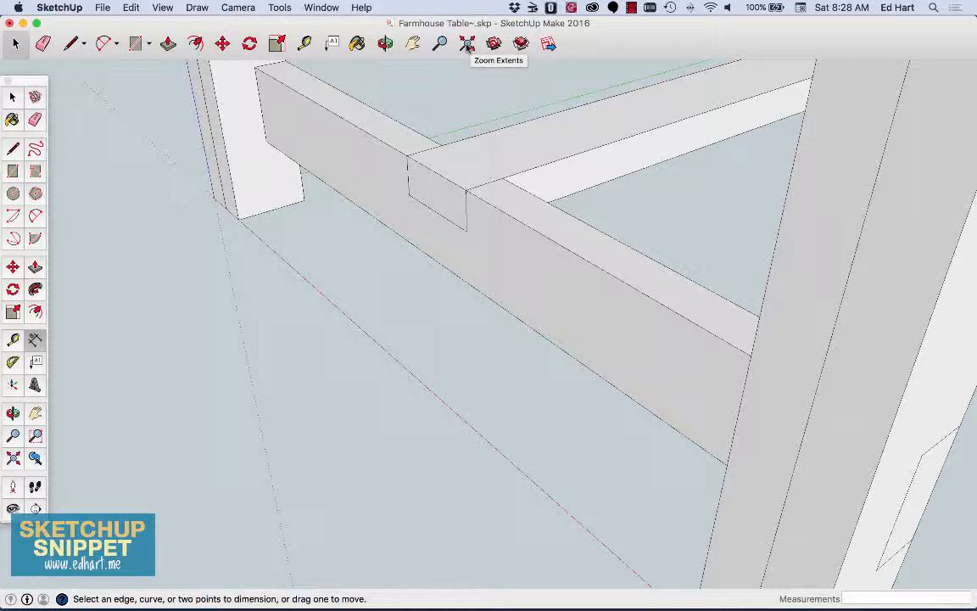
pyautogui.click(468, 44)
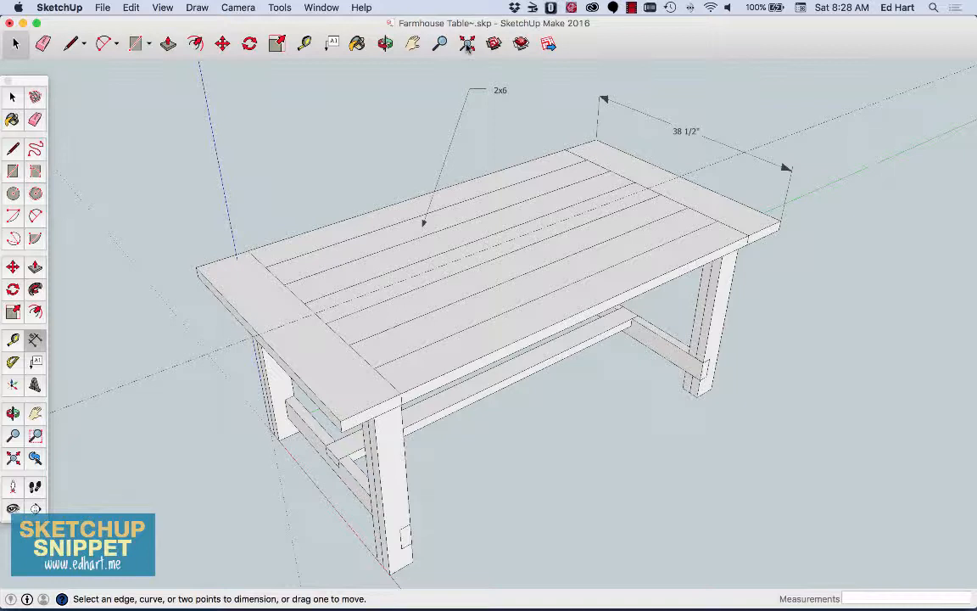
# Orbit beneath the table to examine the tabletop's support slats, and return to a view from above with the table panned upward
pyautogui.click(386, 44)
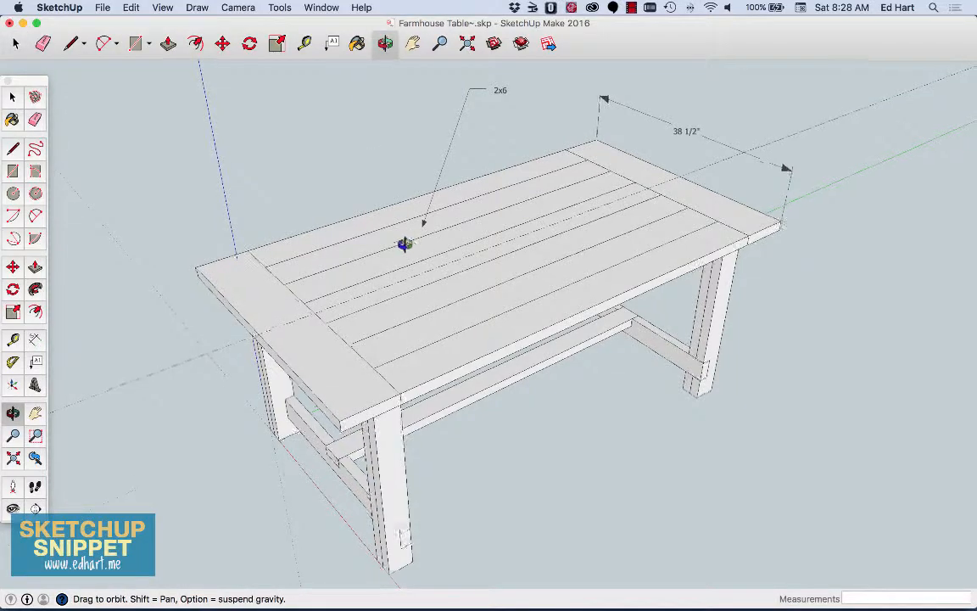
pyautogui.moveTo(405, 244); pyautogui.dragTo(390, 225)
pyautogui.rightClick(542, 448)
pyautogui.click(499, 165)
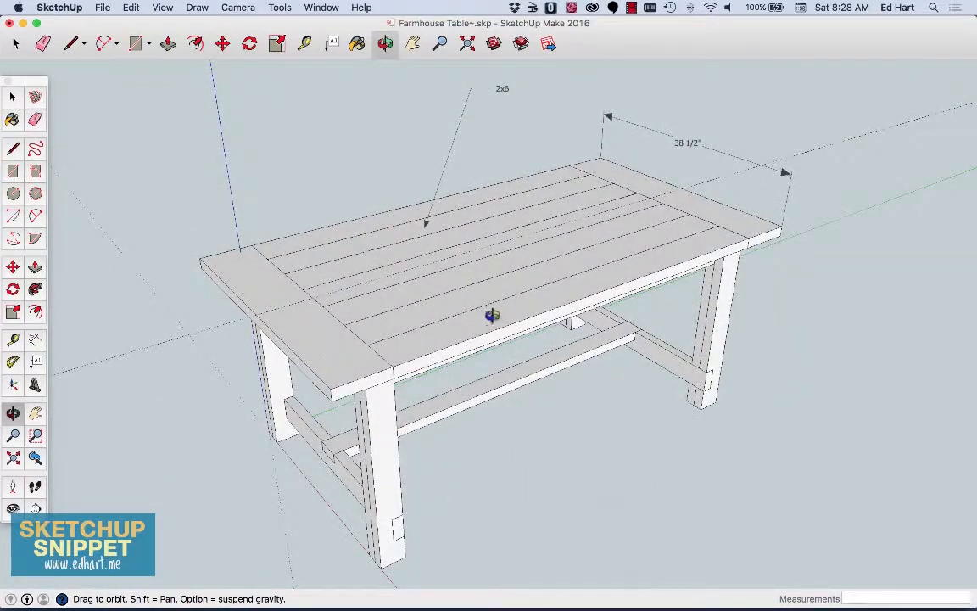
pyautogui.moveTo(507, 371); pyautogui.dragTo(522, 214)
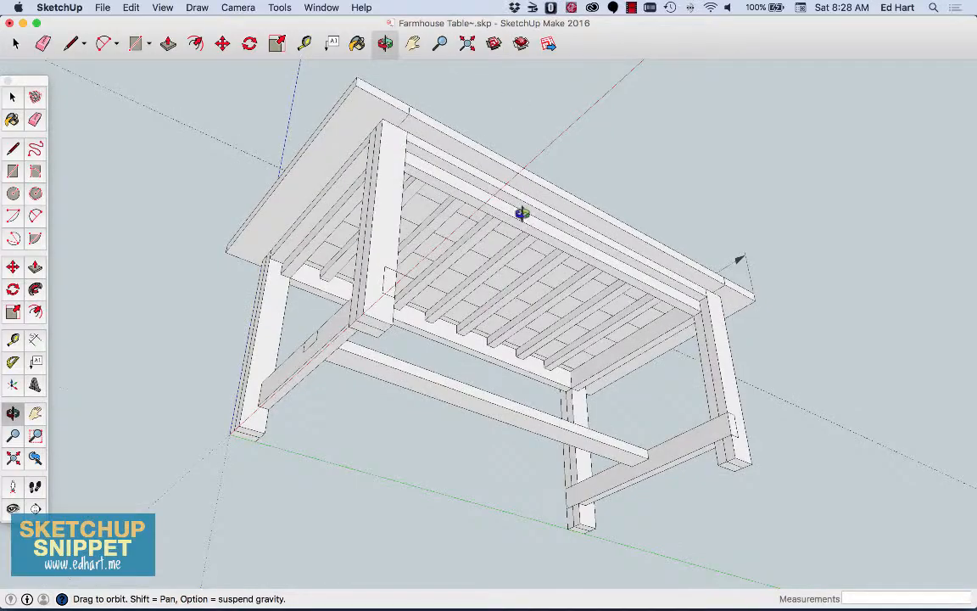
pyautogui.scroll(10, 506, 314)
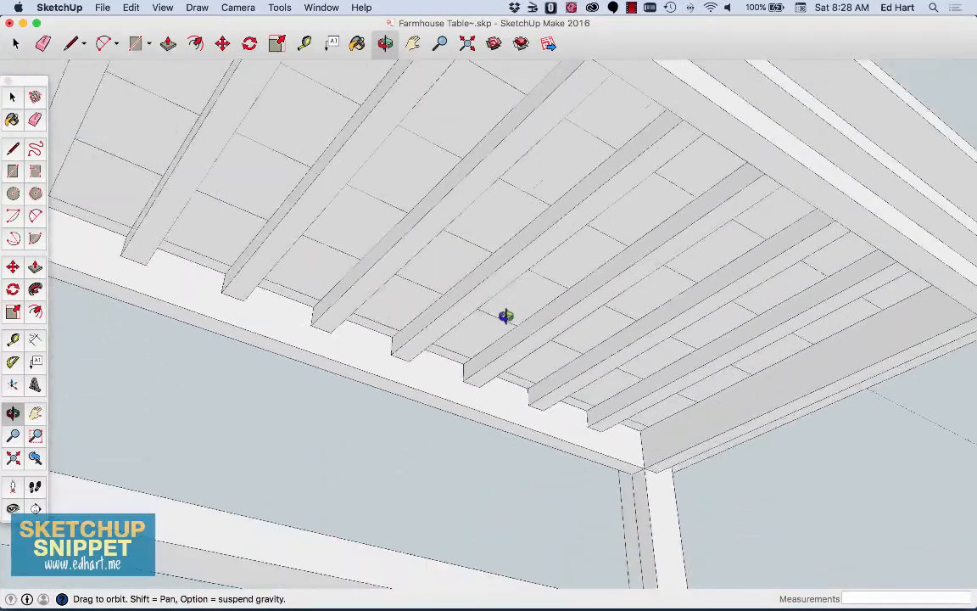
pyautogui.scroll(-10, 506, 316)
pyautogui.moveTo(517, 247); pyautogui.dragTo(523, 579)
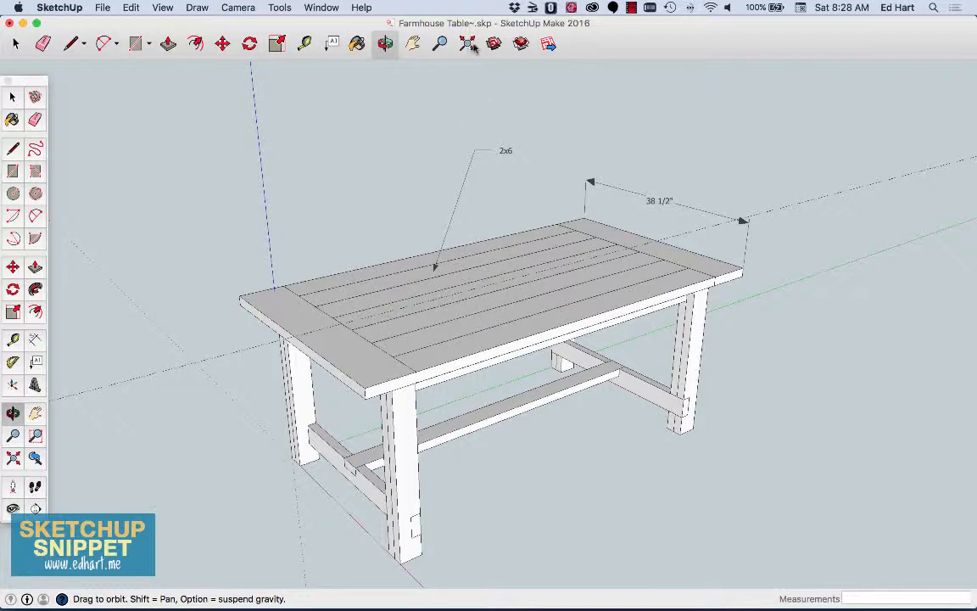
pyautogui.click(413, 44)
pyautogui.moveTo(530, 290); pyautogui.dragTo(572, 258)
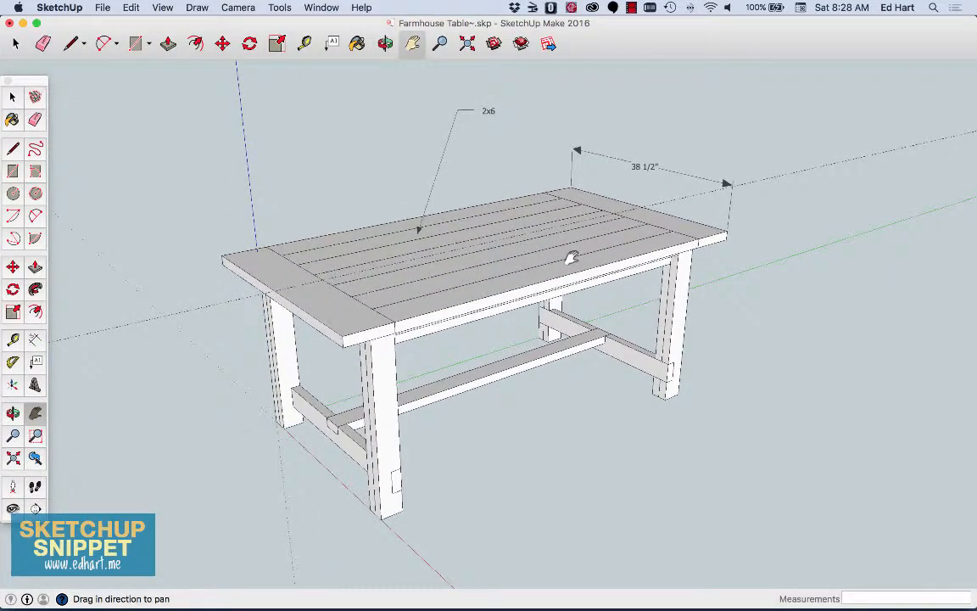